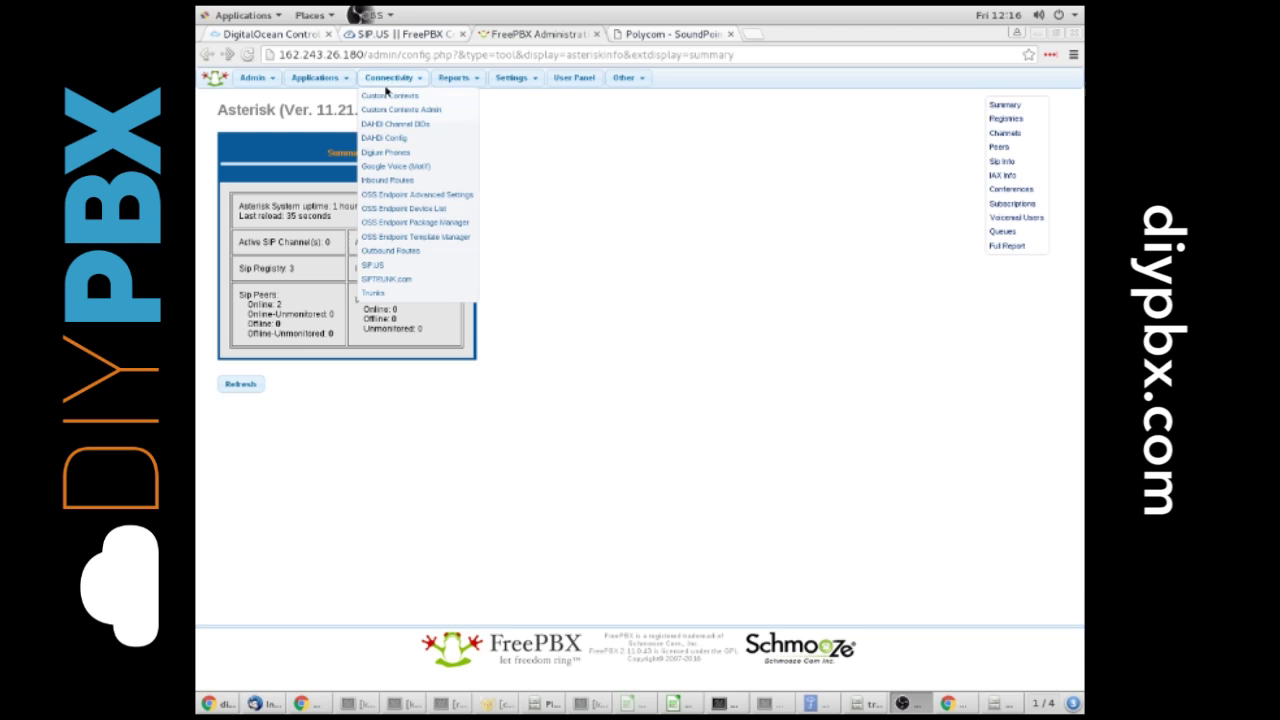
Step: Start adding a new extension as a Generic SIP Device
mouse_move(452, 80)
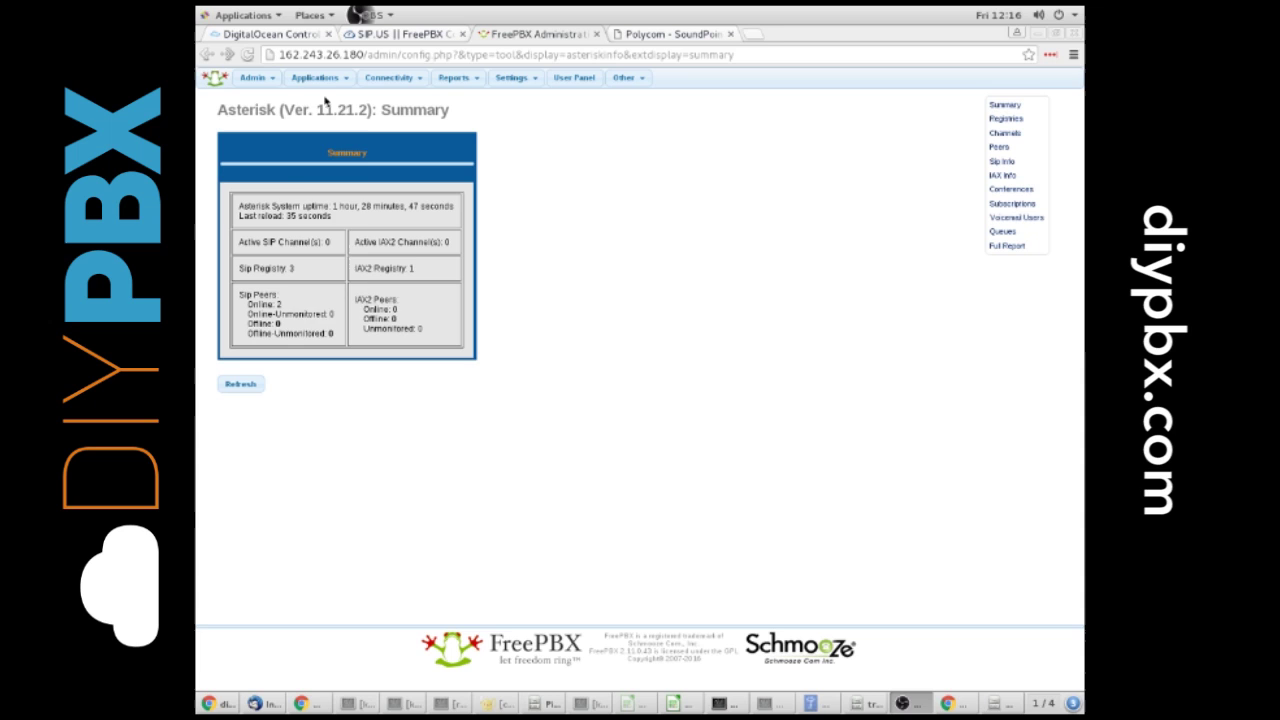
mouse_move(335, 82)
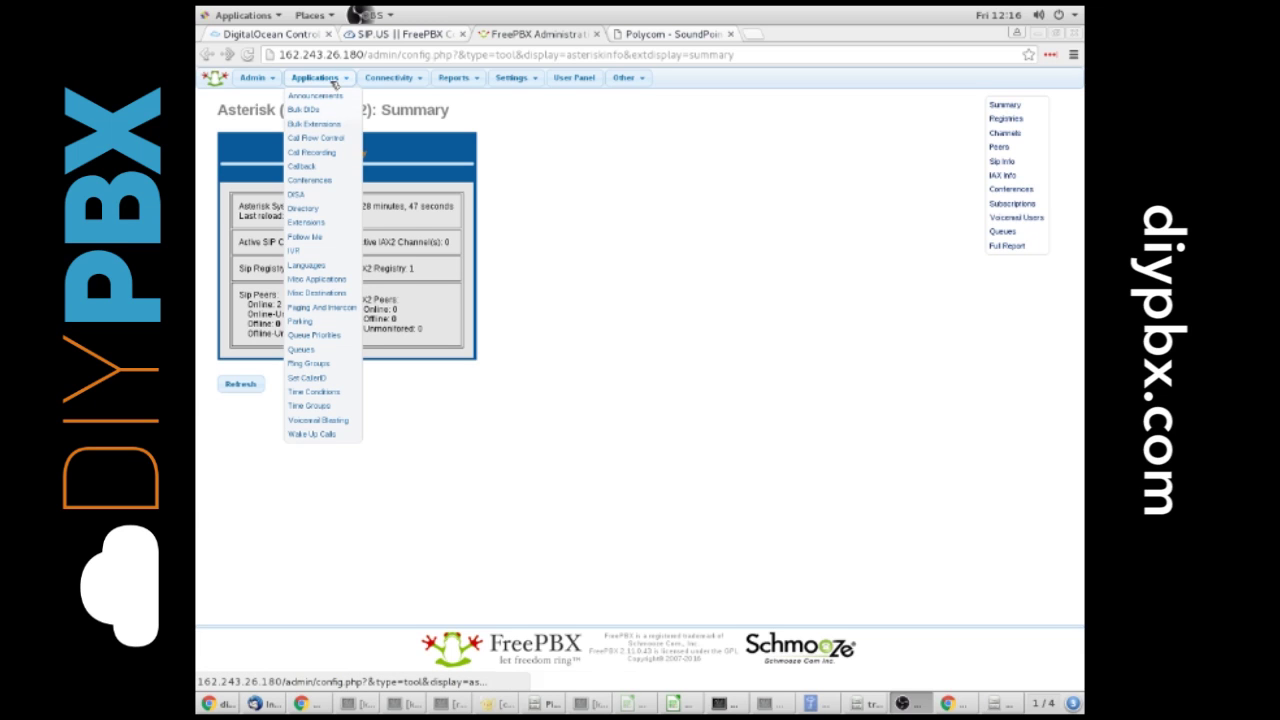
left_click(326, 224)
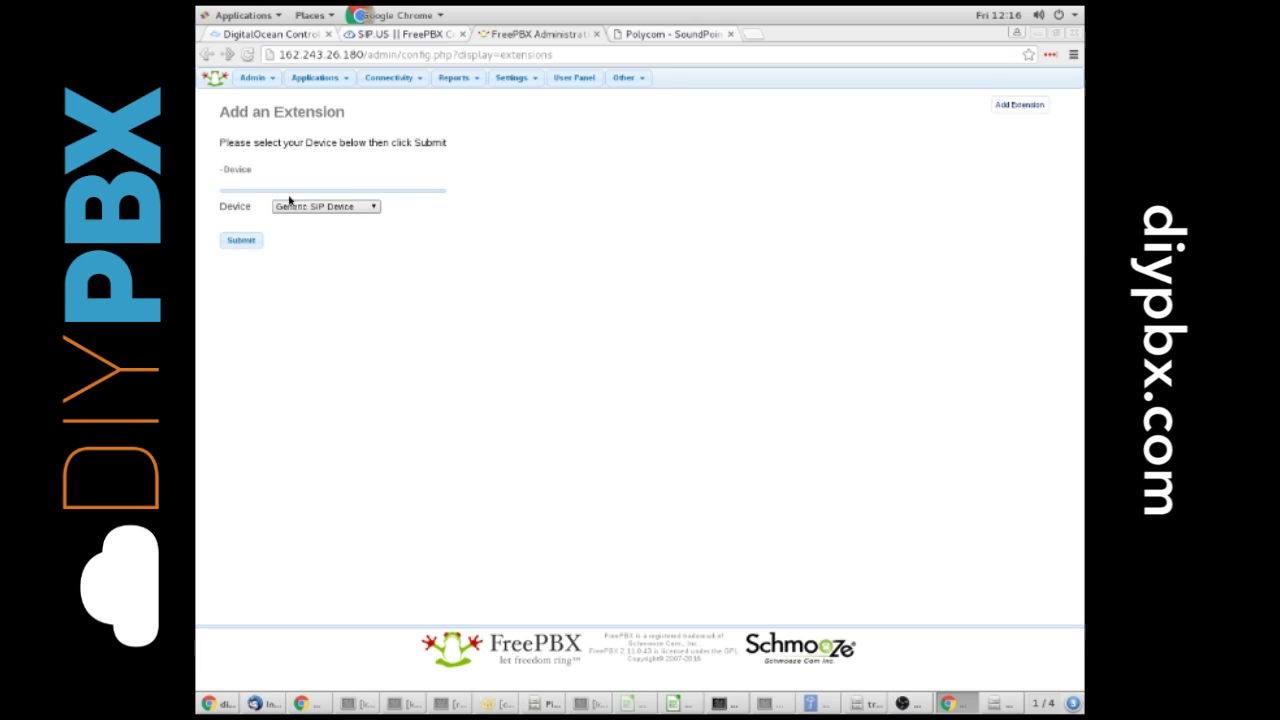
left_click(246, 243)
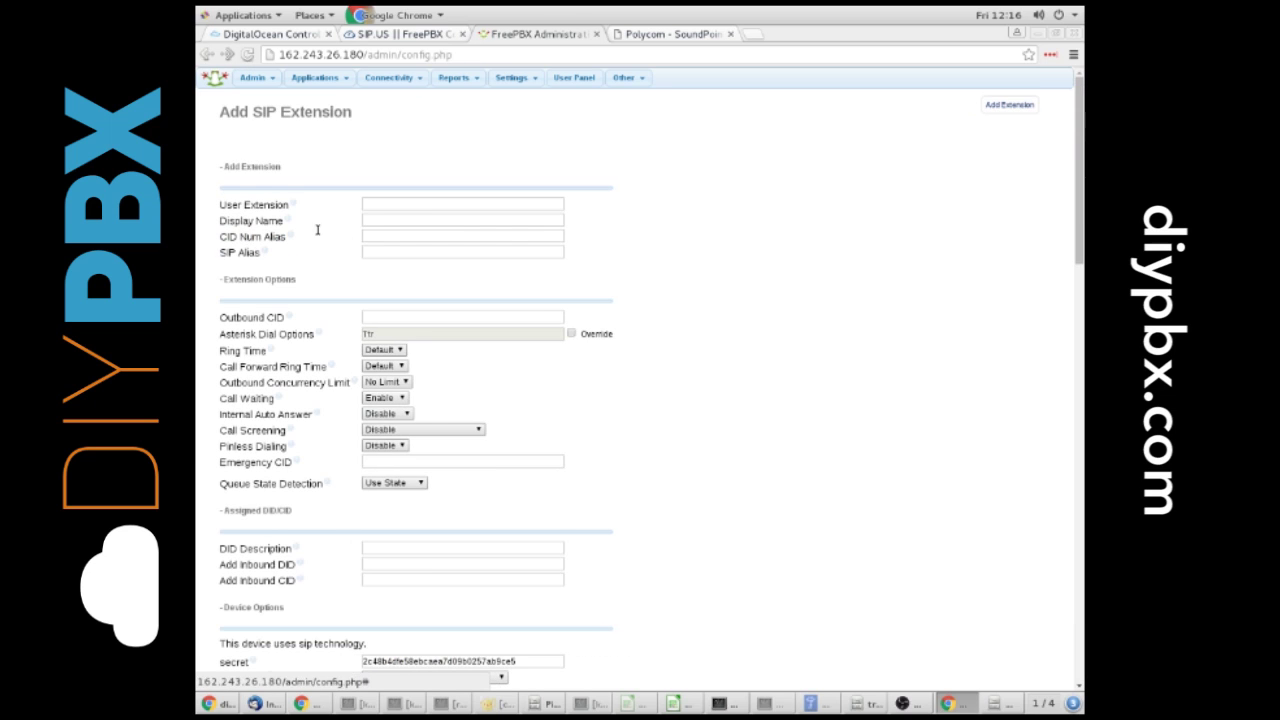
Step: Enter extension 100 with display name TestPhone, then select the SIP secret to copy it
left_click(395, 207)
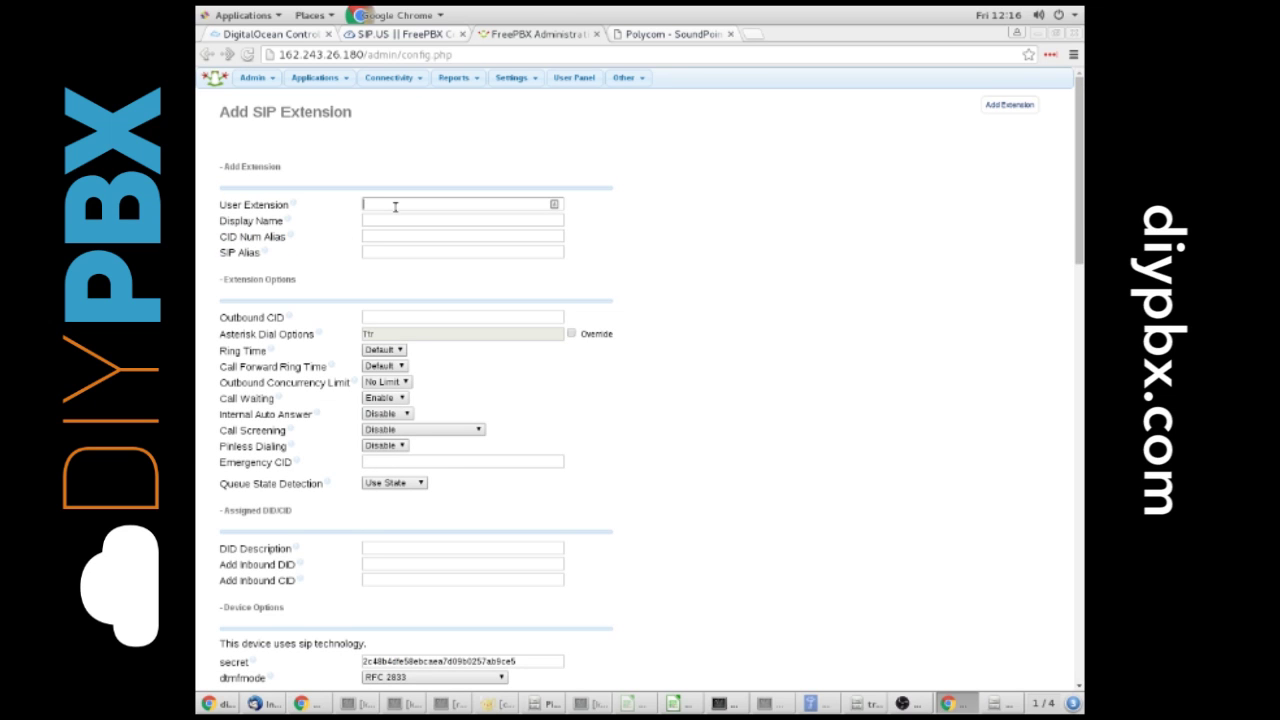
type("100")
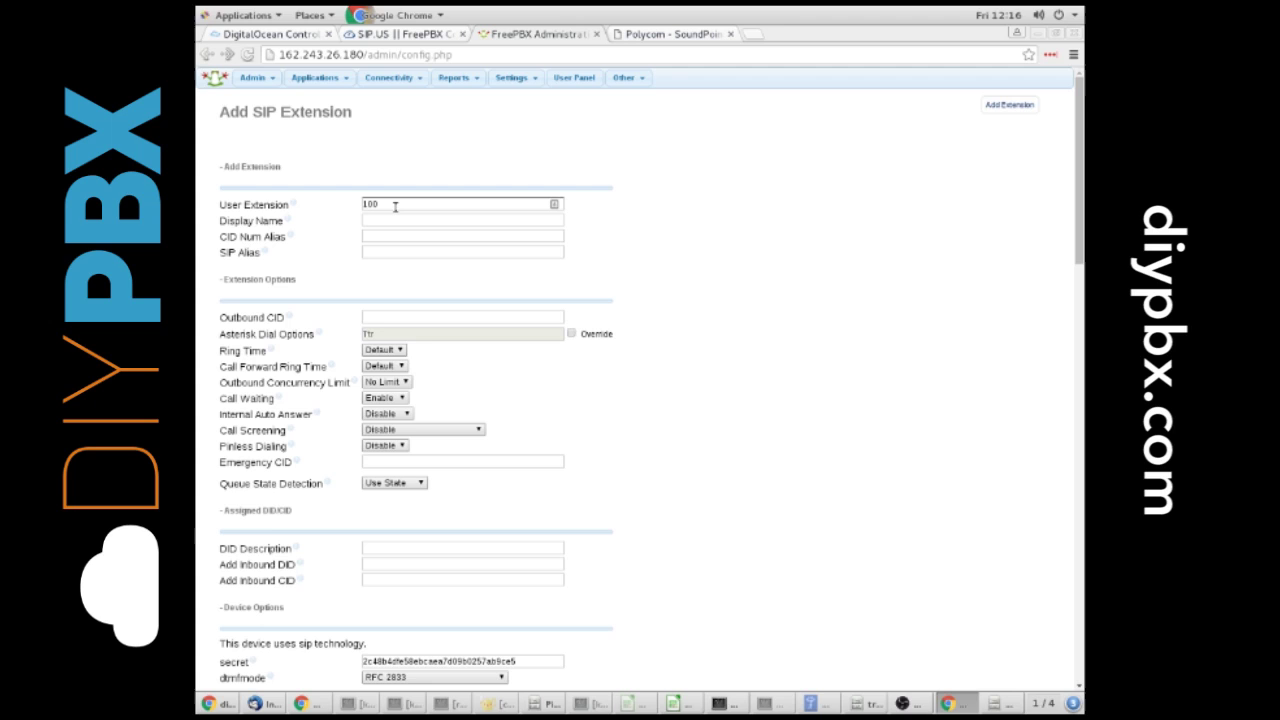
key("Tab")
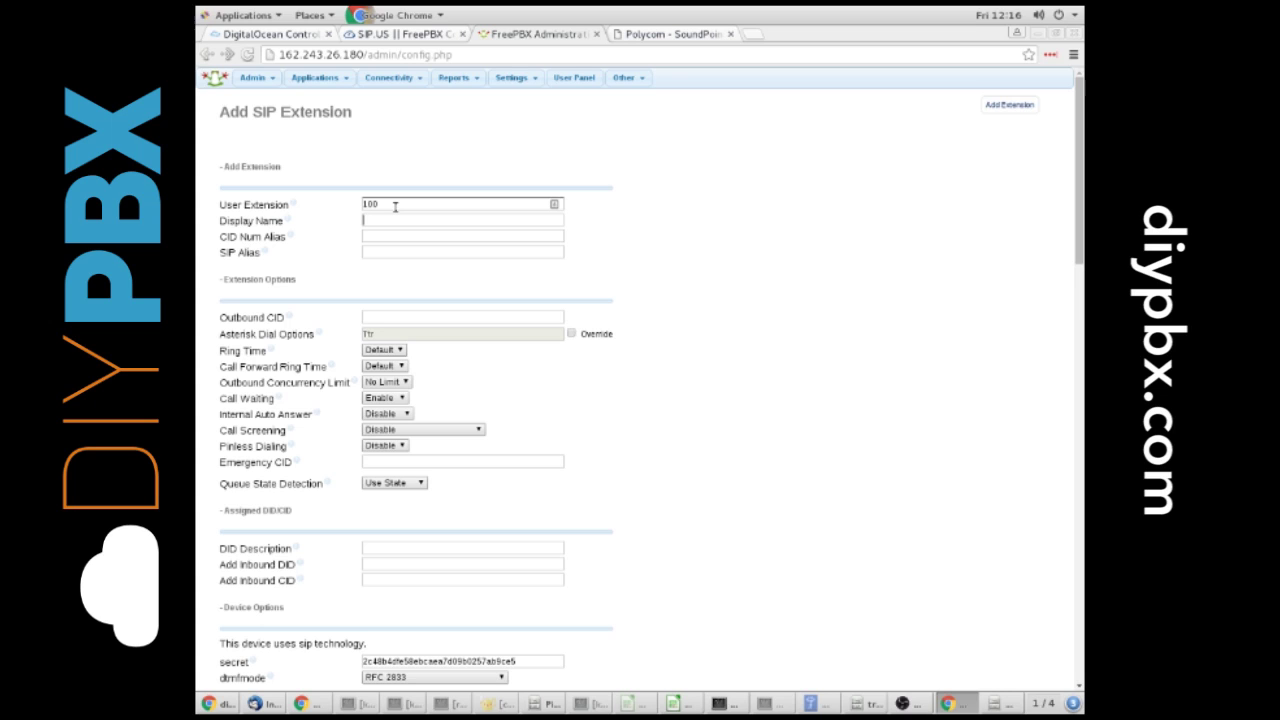
type("Te")
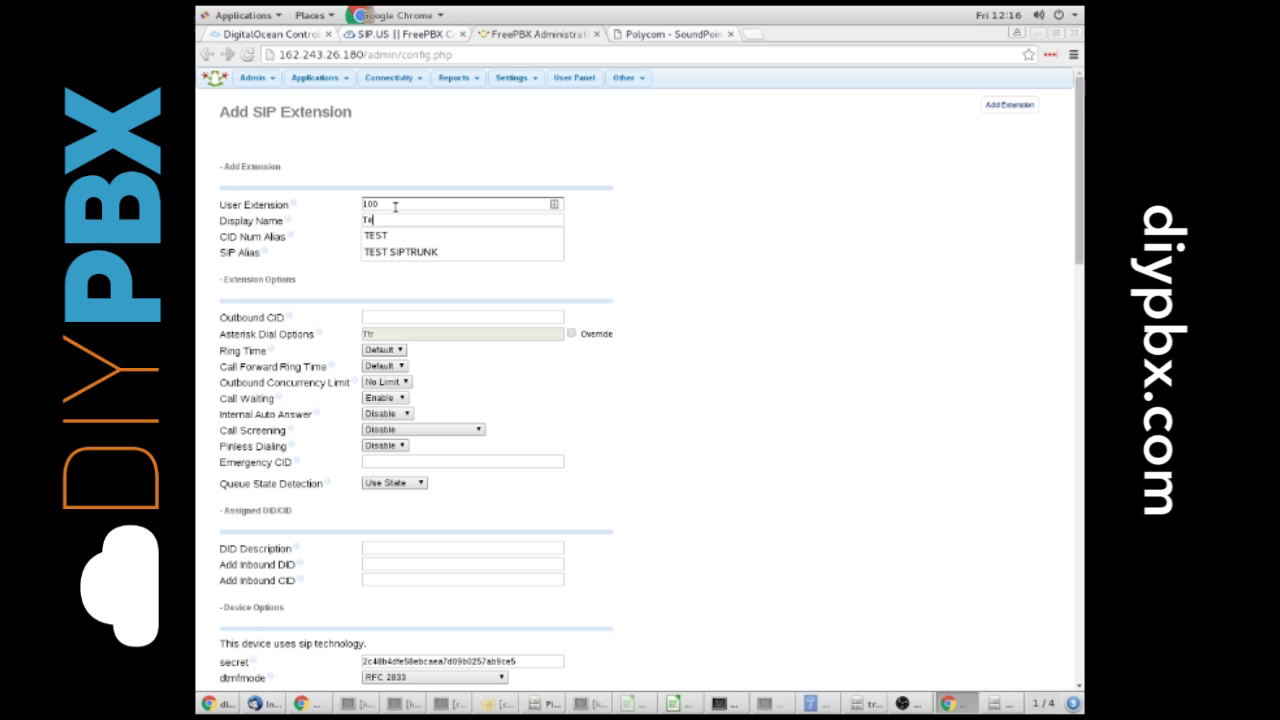
type("stPhone")
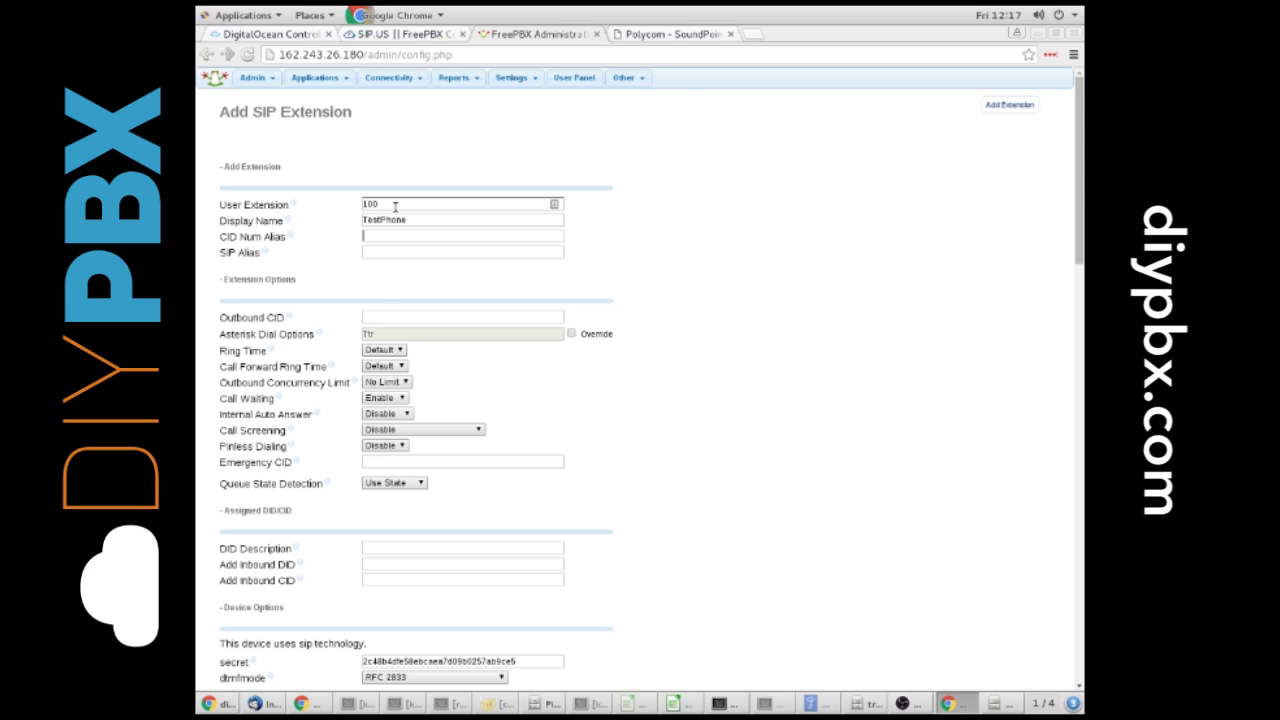
scroll(360, 600, "down", 1)
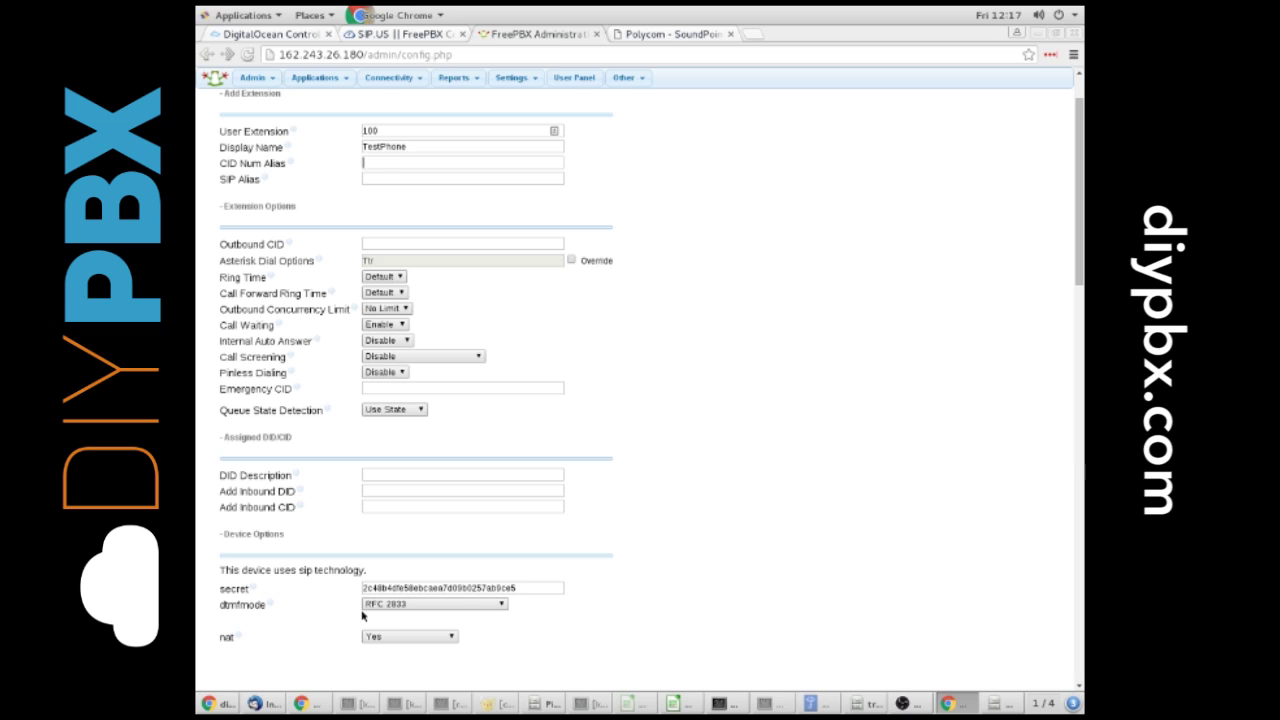
key("Tab")
left_click(513, 591)
left_click_drag(528, 591, 356, 578)
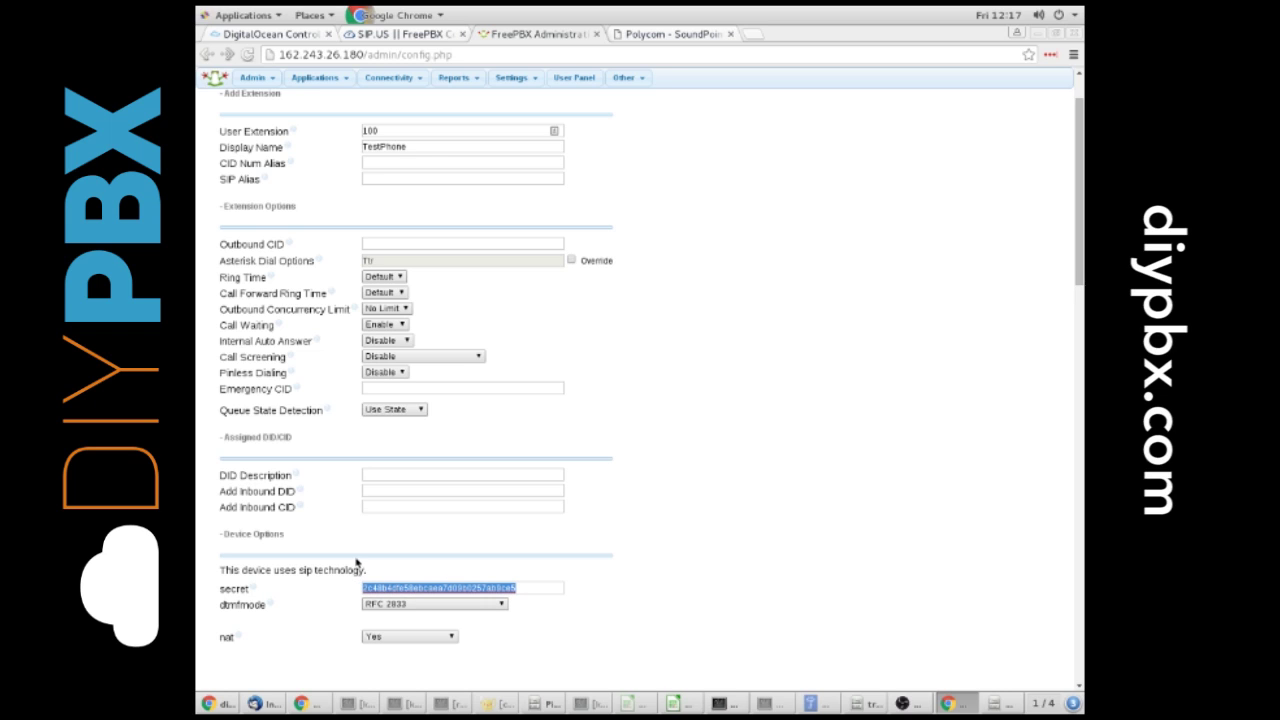
Step: Set extension 100's voicemail status to Enabled and enter a voicemail password
scroll(503, 626, "down", 10)
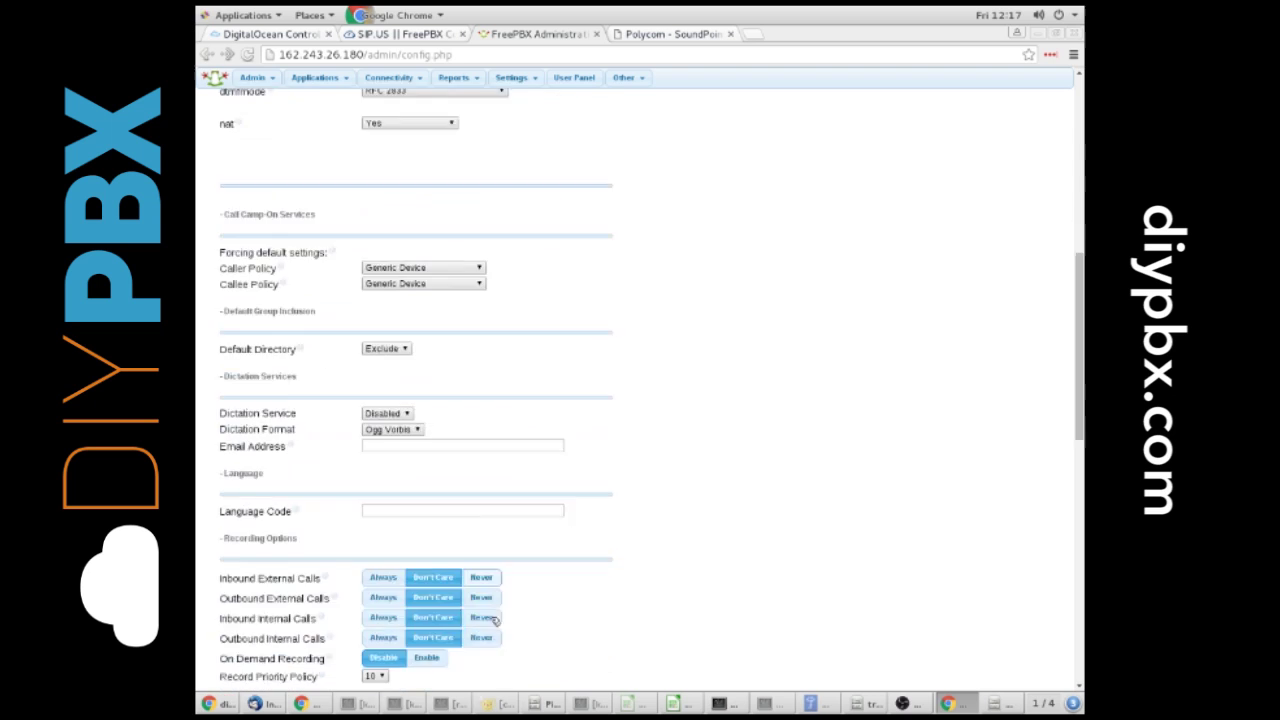
scroll(461, 620, "down", 5)
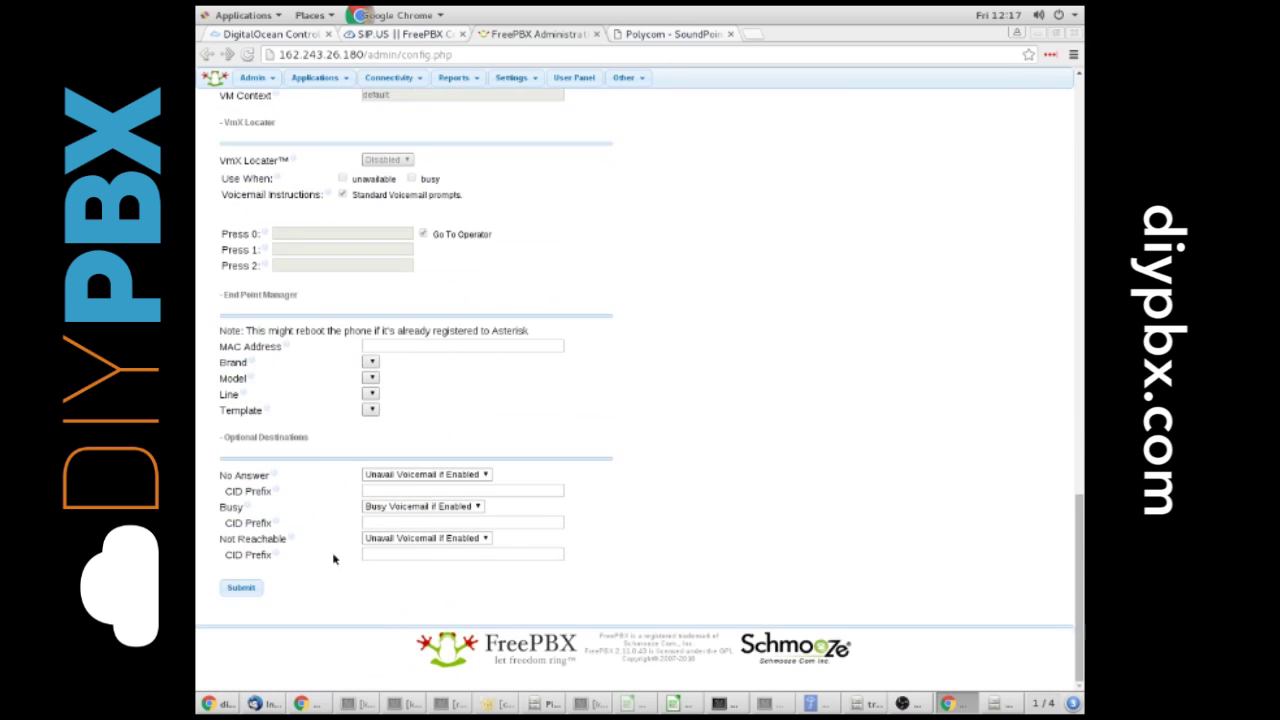
scroll(365, 338, "up", 3)
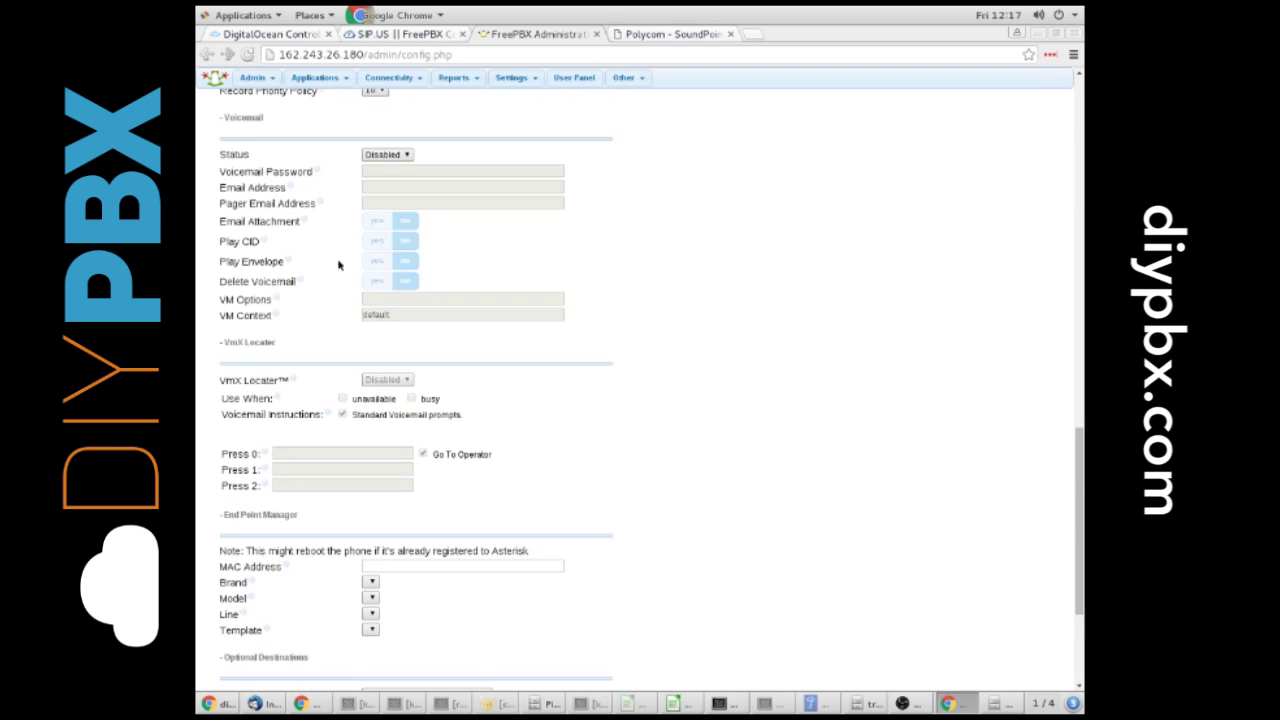
left_click(383, 156)
left_click(381, 168)
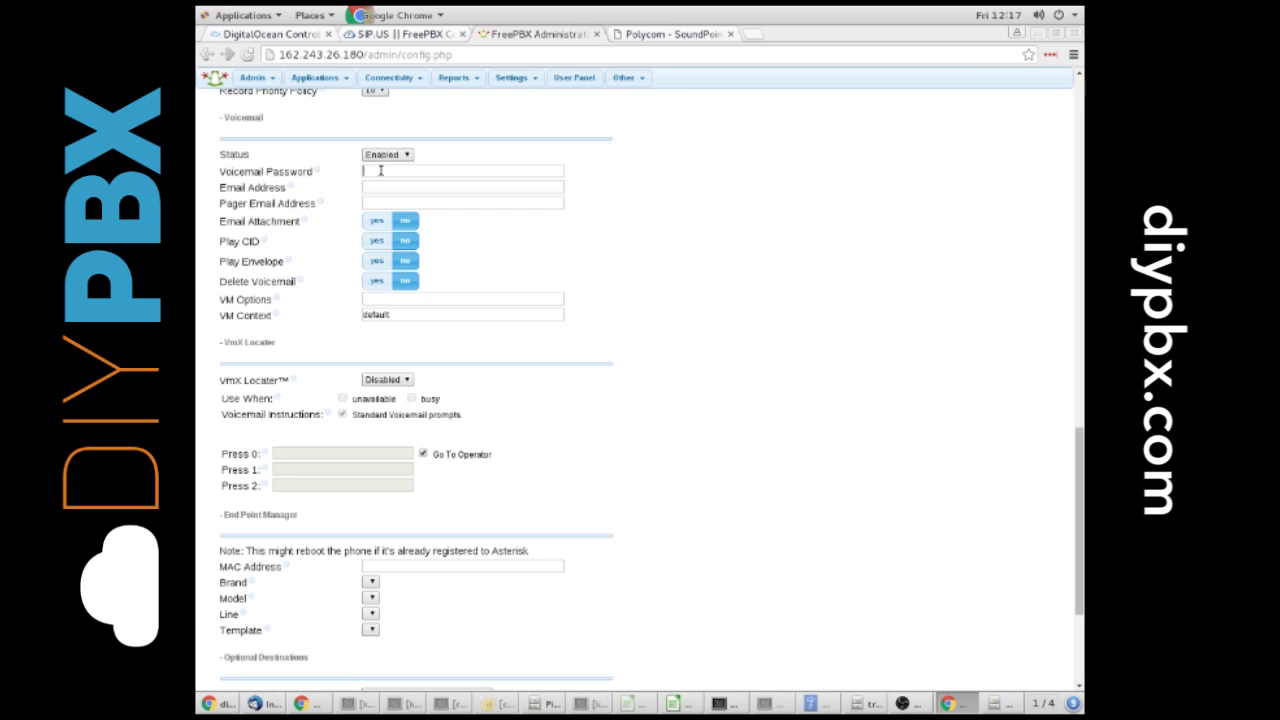
type("1234")
left_click(348, 211)
scroll(287, 452, "down", 5)
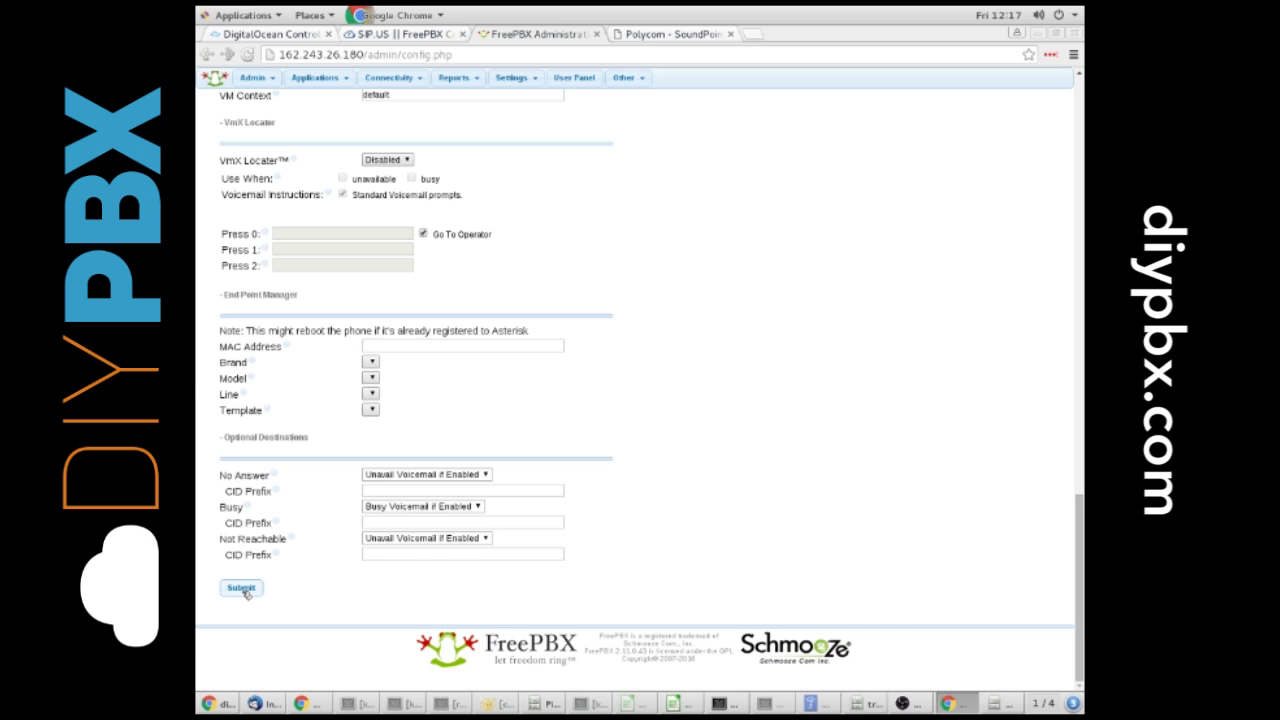
Step: Submit extension 100 and apply the pending FreePBX configuration
left_click(243, 590)
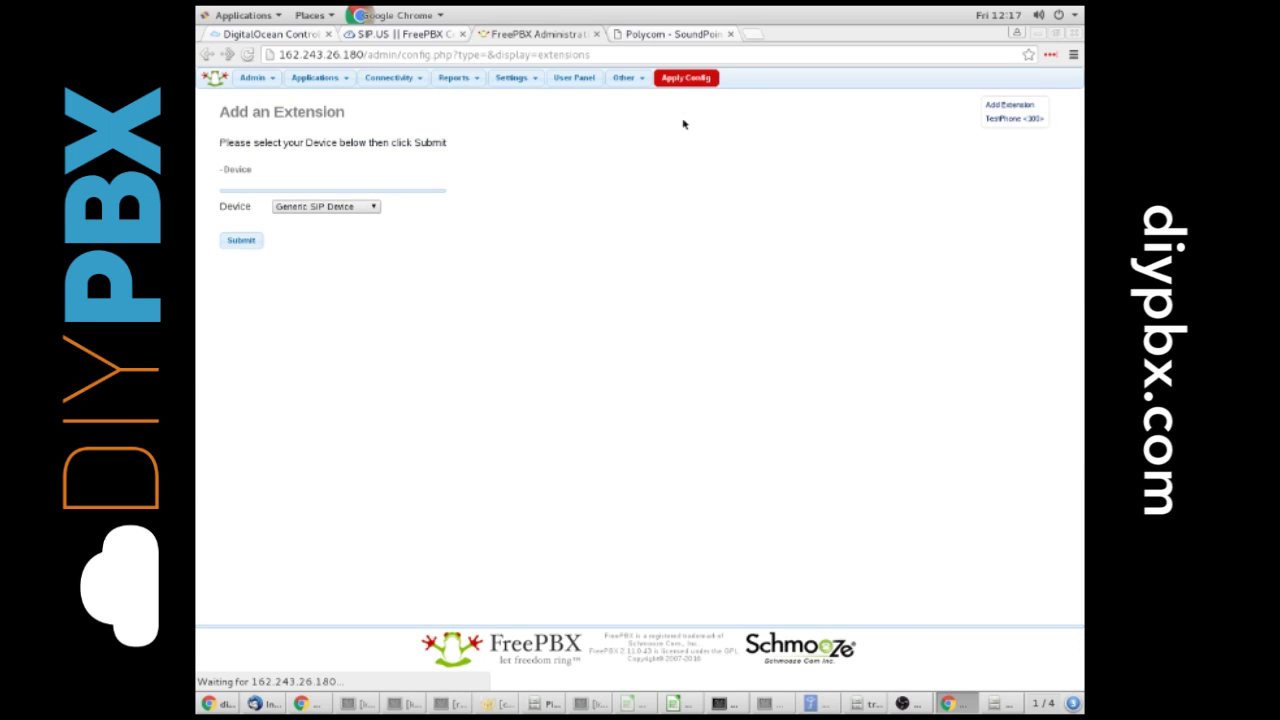
left_click(682, 80)
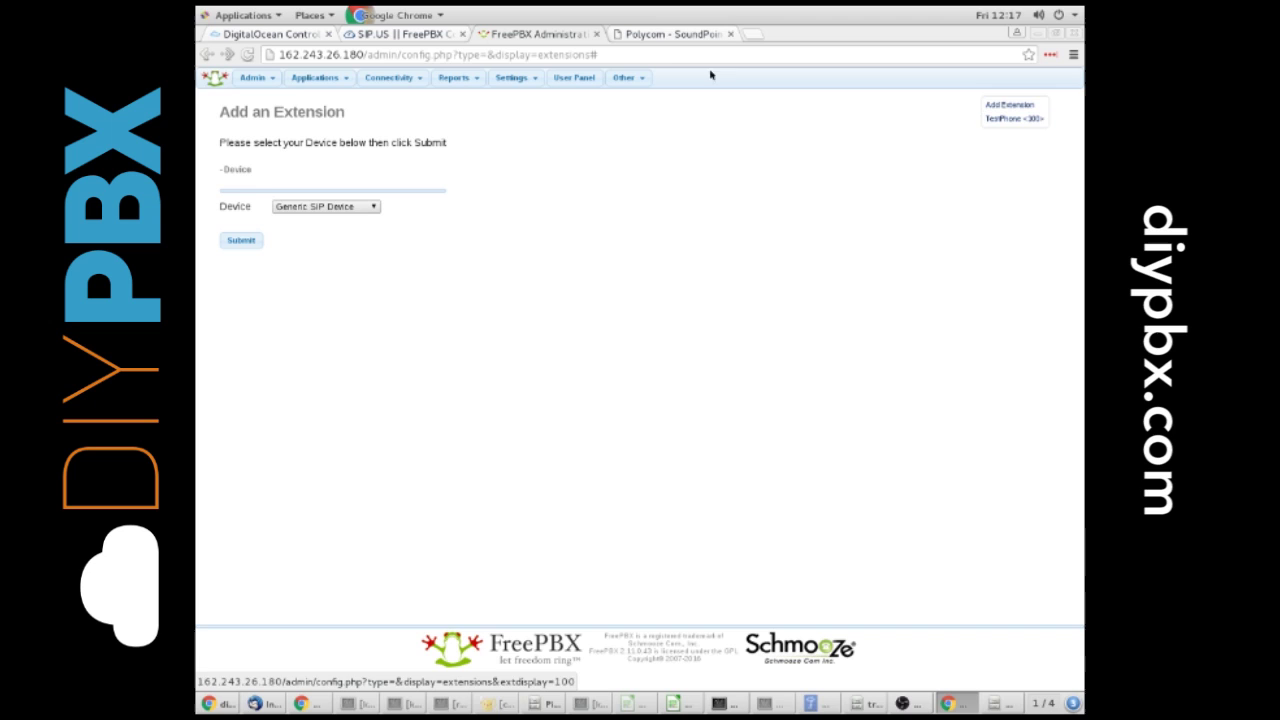
Step: On the Polycom's Line 3 page, paste the SIP secret as authentication password and expand Server 1
left_click(662, 34)
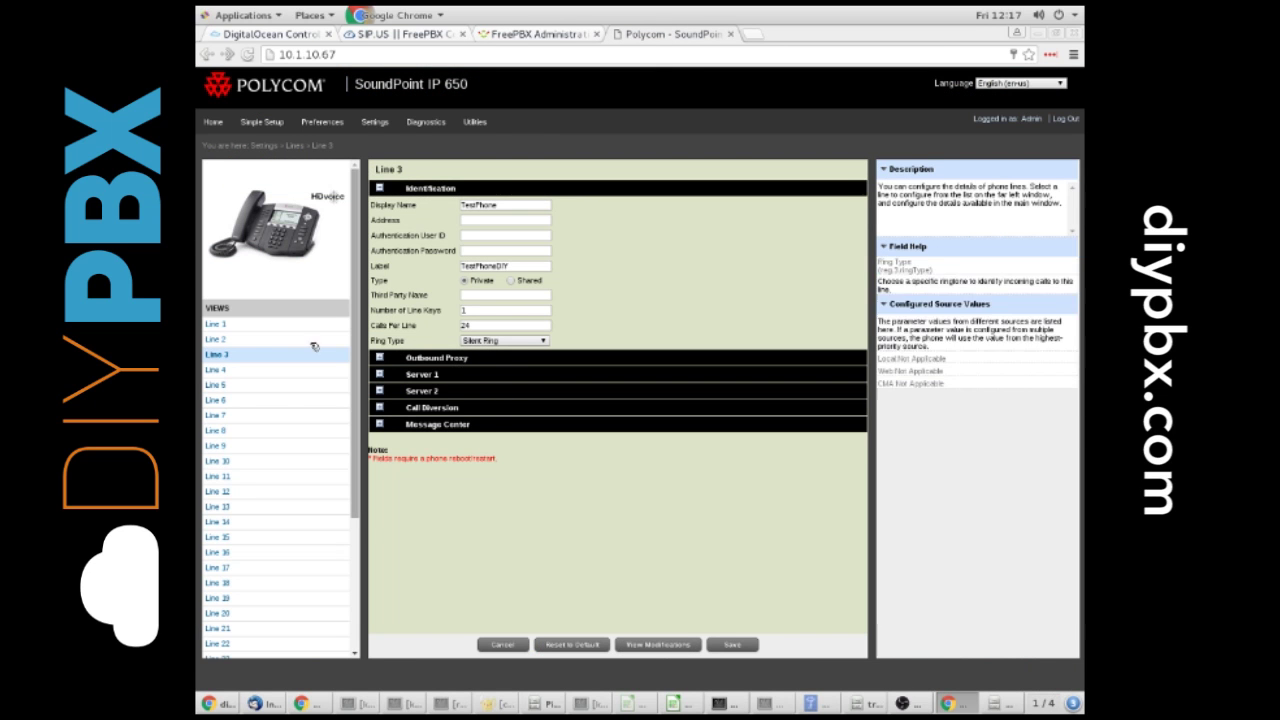
left_click(490, 217)
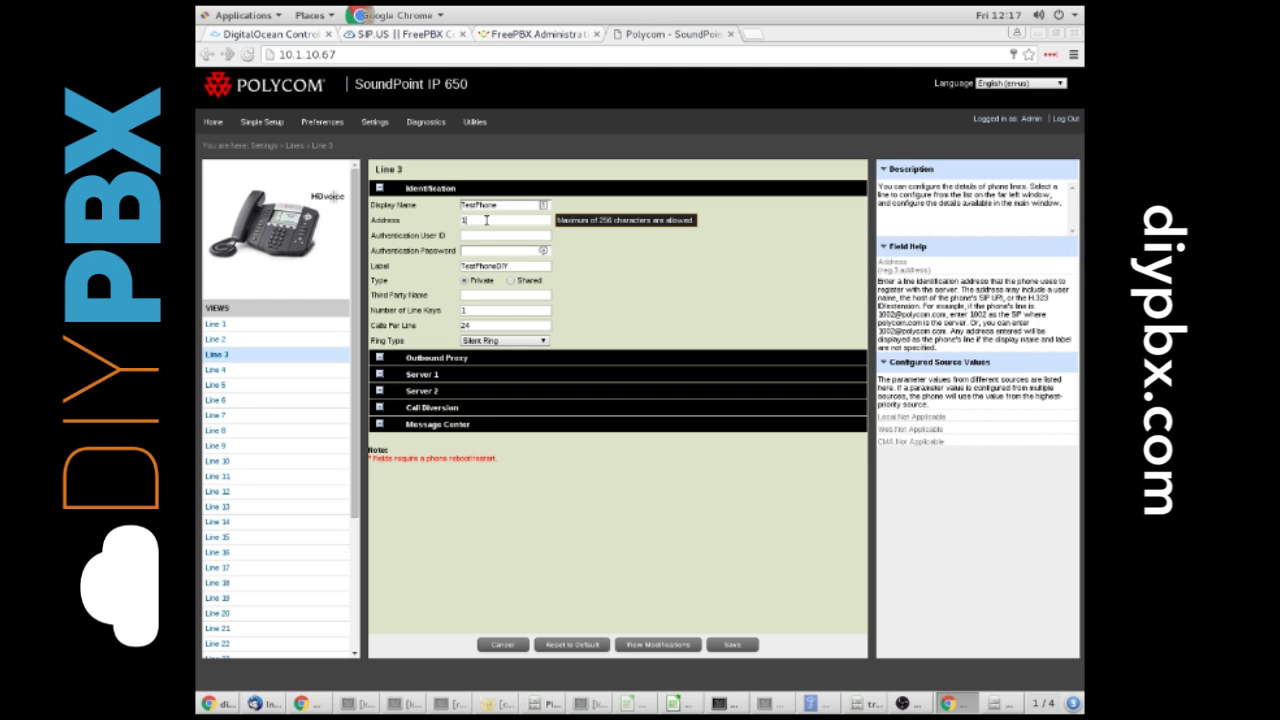
key("Tab")
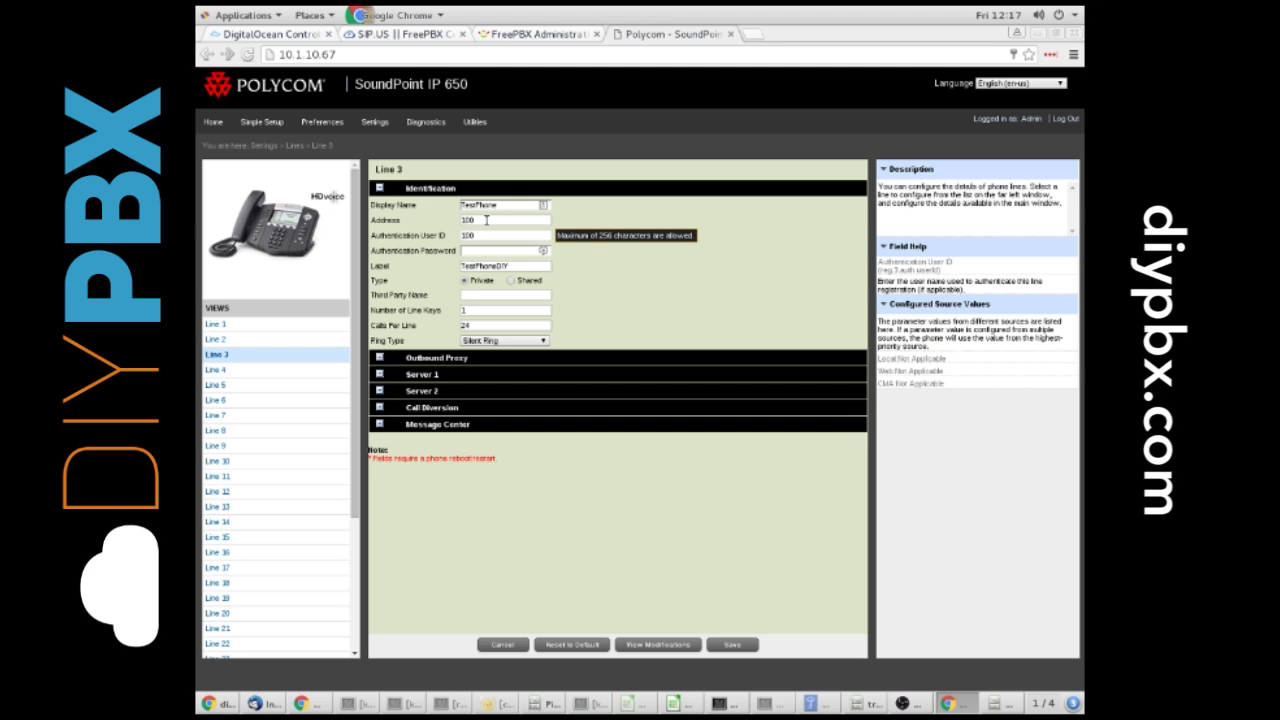
key("Tab")
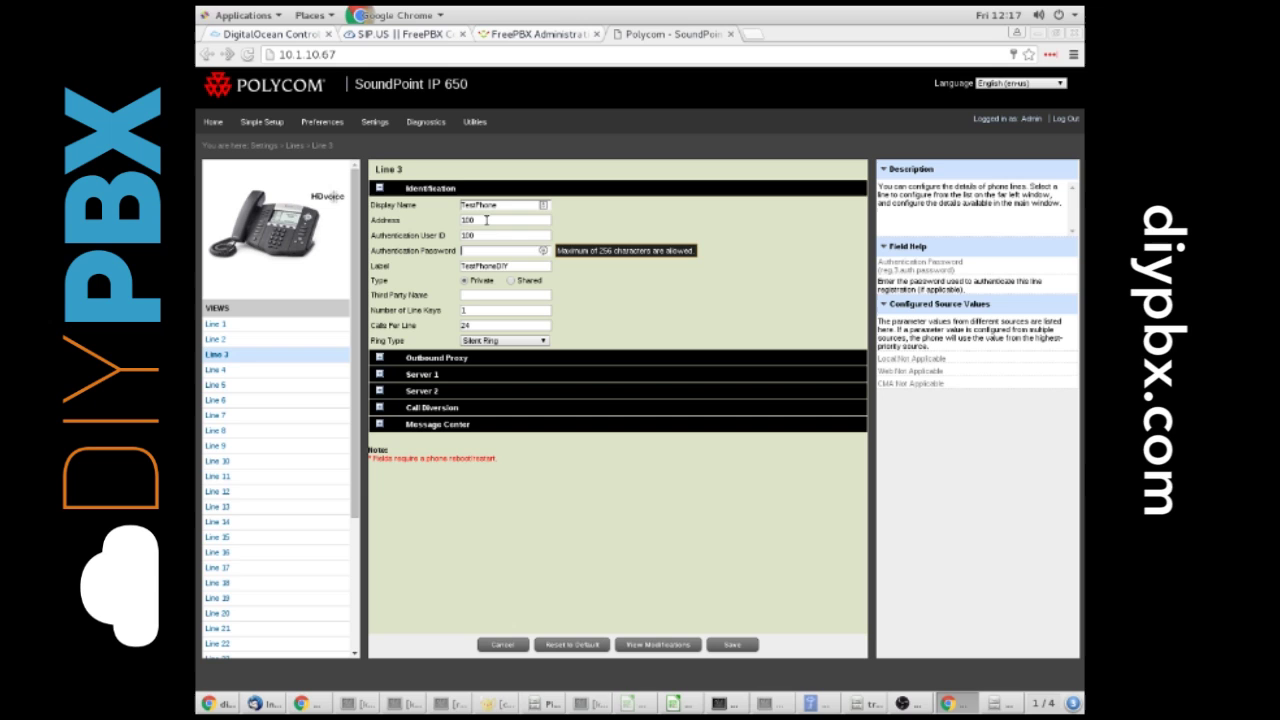
key("ctrl+v")
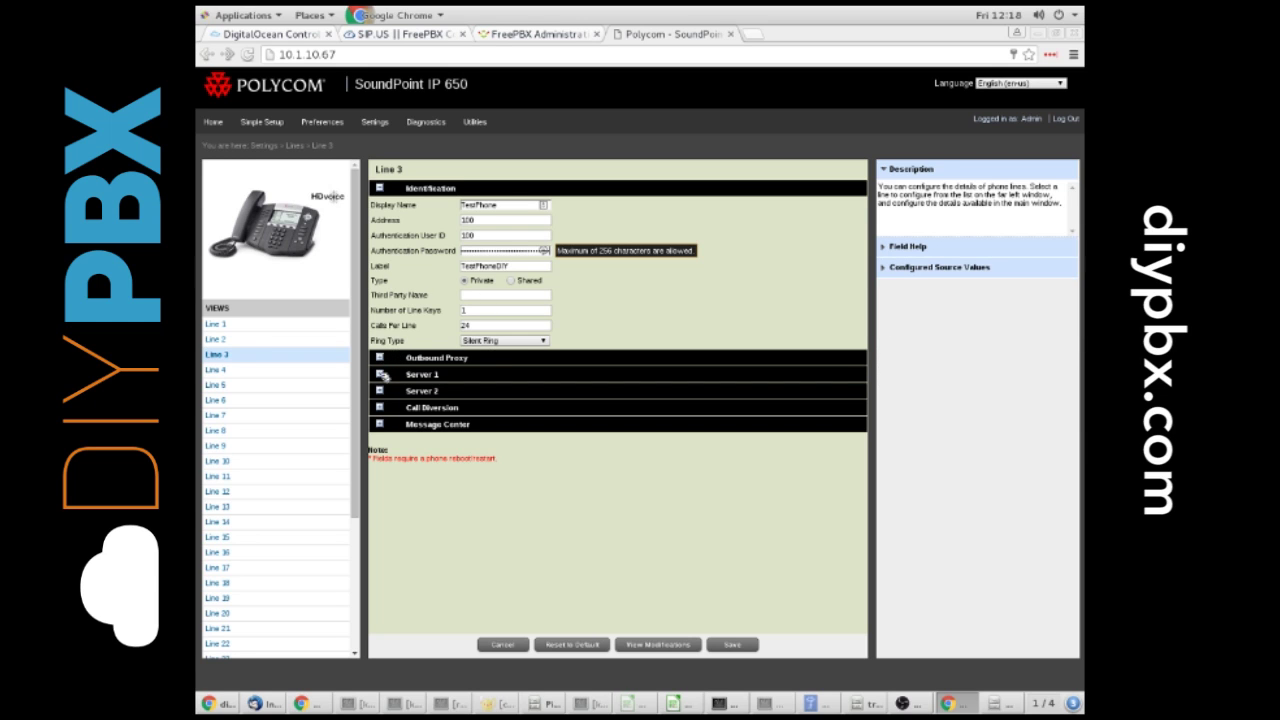
left_click(461, 266)
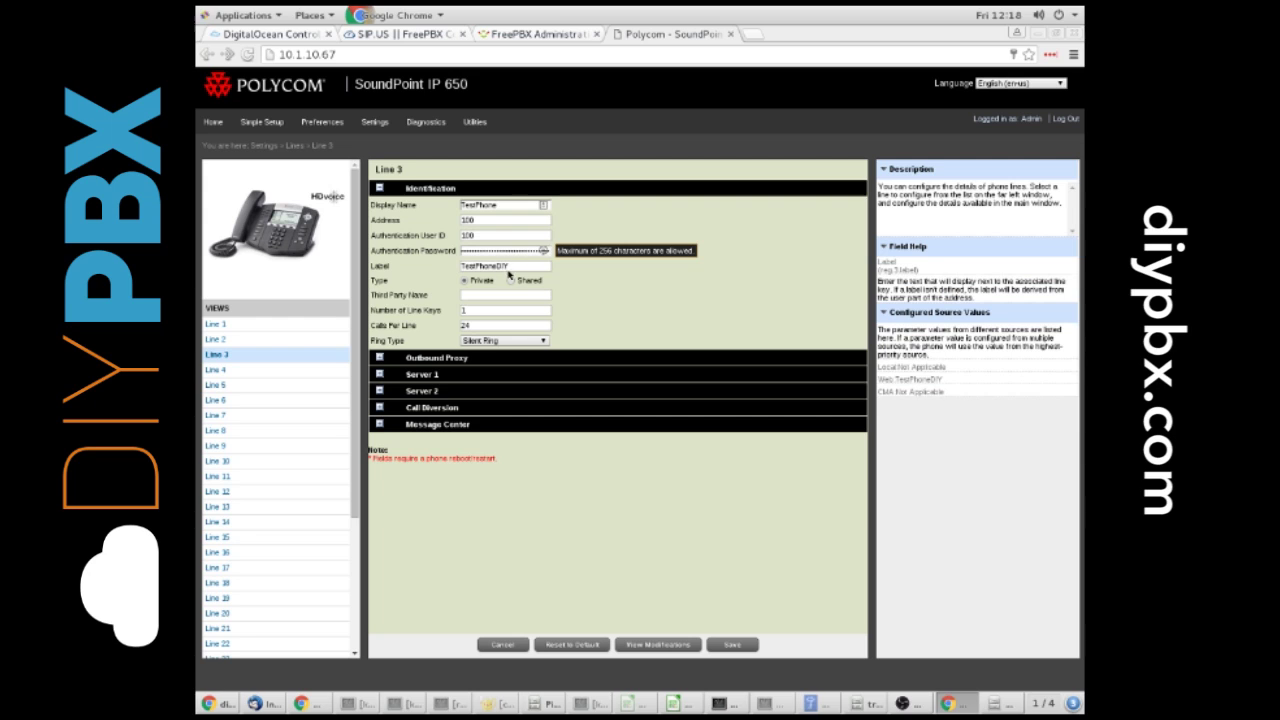
left_click_drag(513, 266, 460, 266)
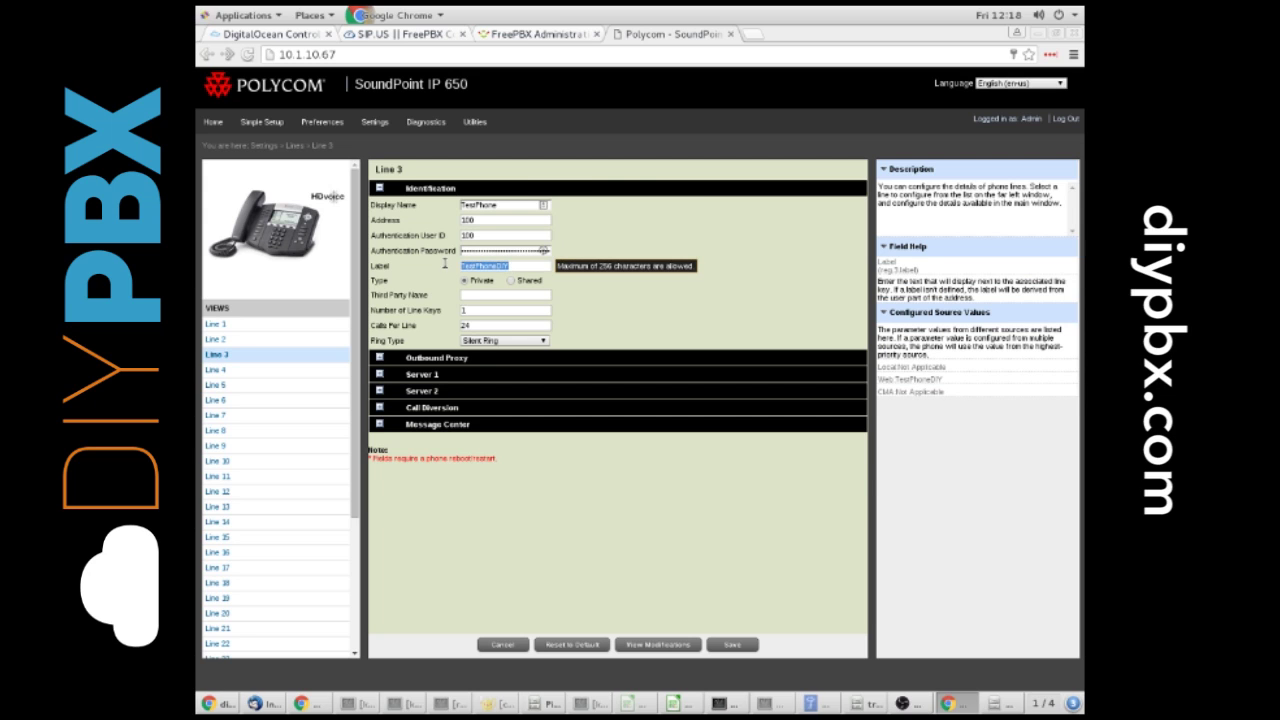
left_click(379, 374)
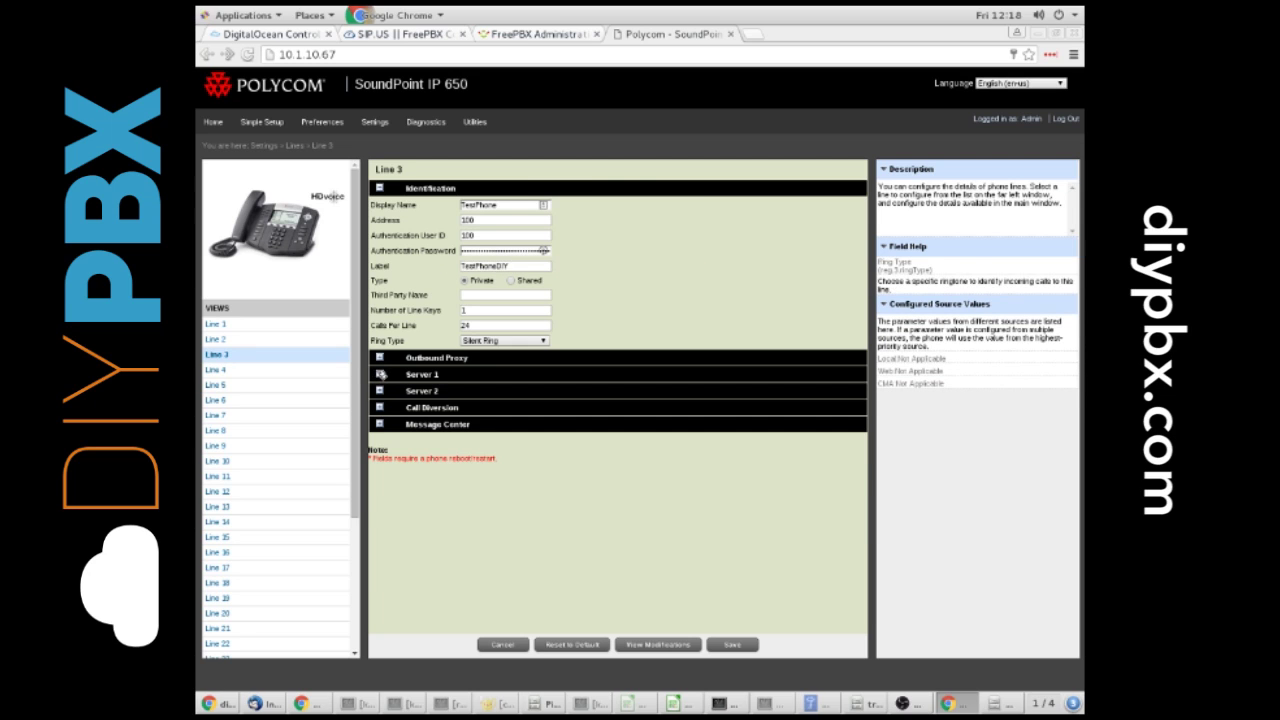
left_click(461, 391)
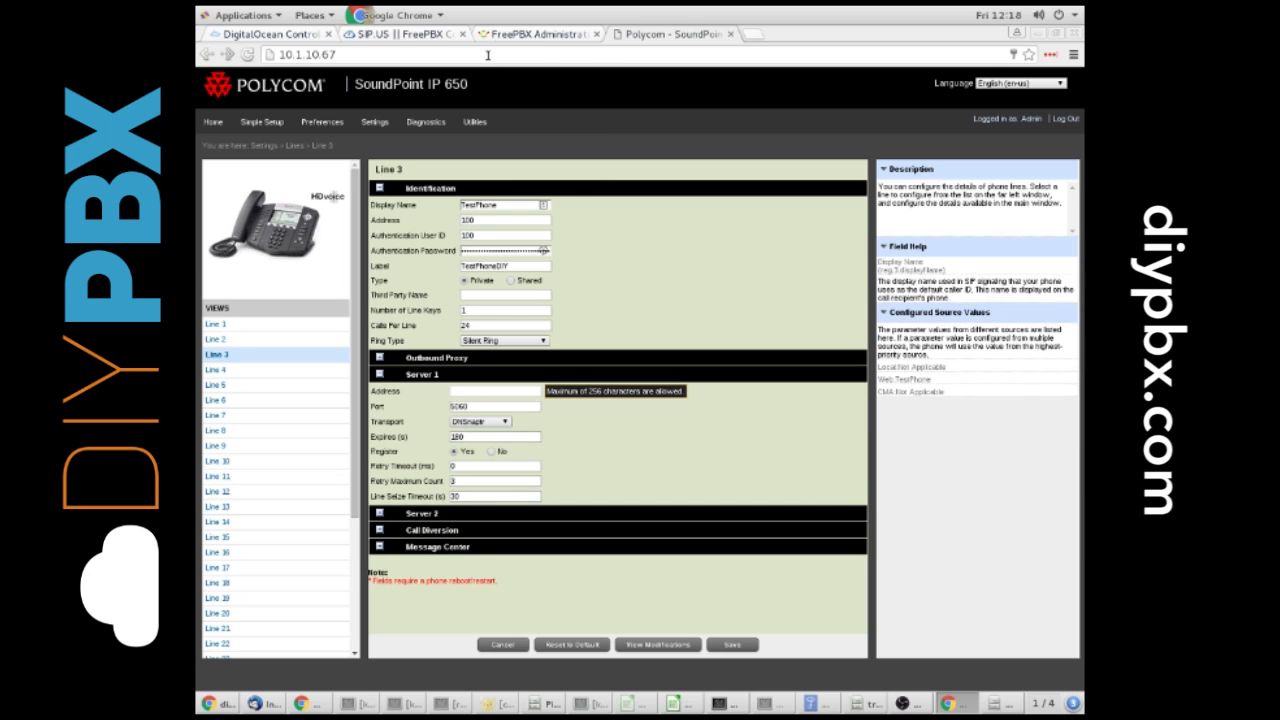
Step: Copy the FreePBX server IP 162.243.26.180 from its address bar
left_click(511, 34)
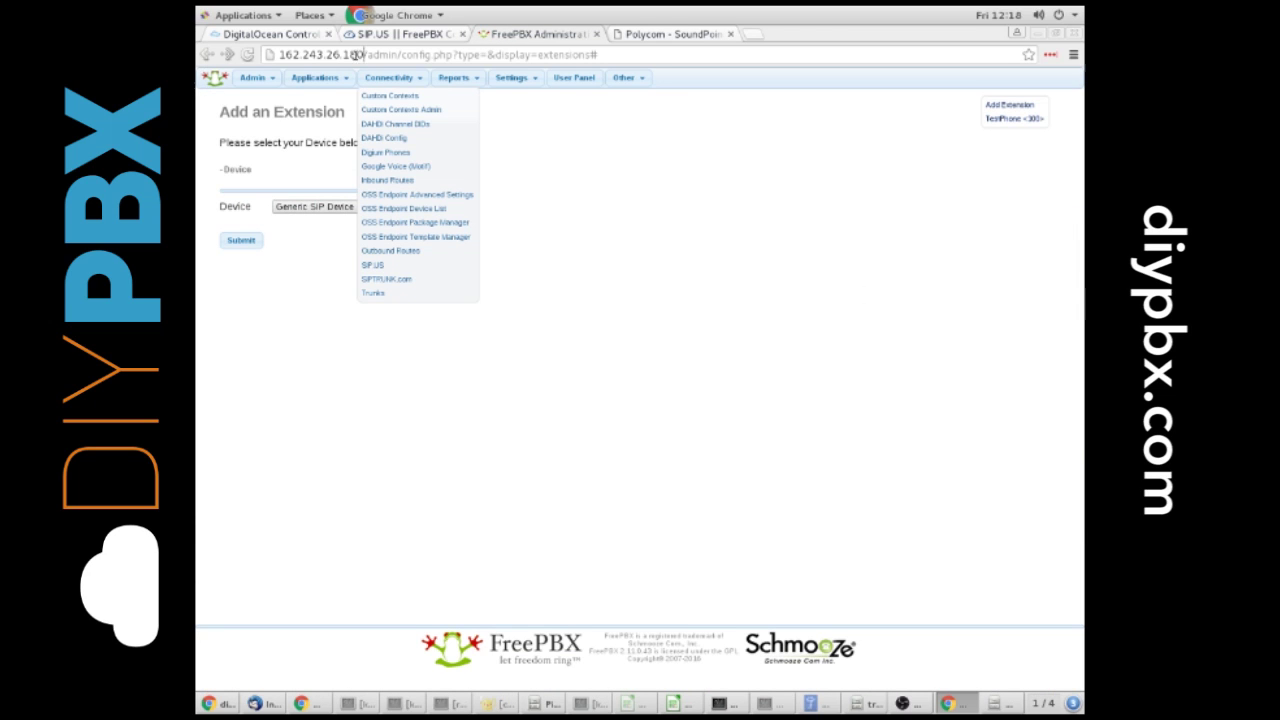
left_click_drag(364, 54, 278, 54)
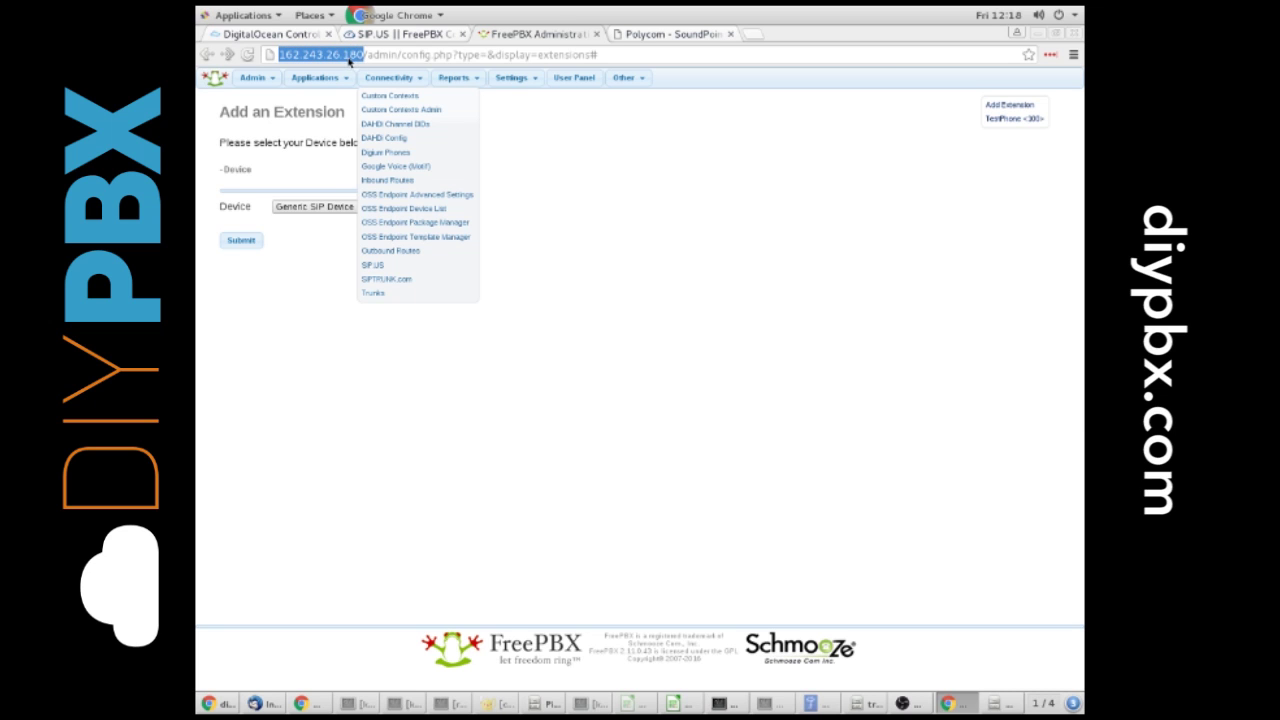
right_click(350, 60)
left_click(370, 114)
Step: Set Line 3's Server 1 address to 162.243.26.180 and save the phone configuration
left_click(660, 34)
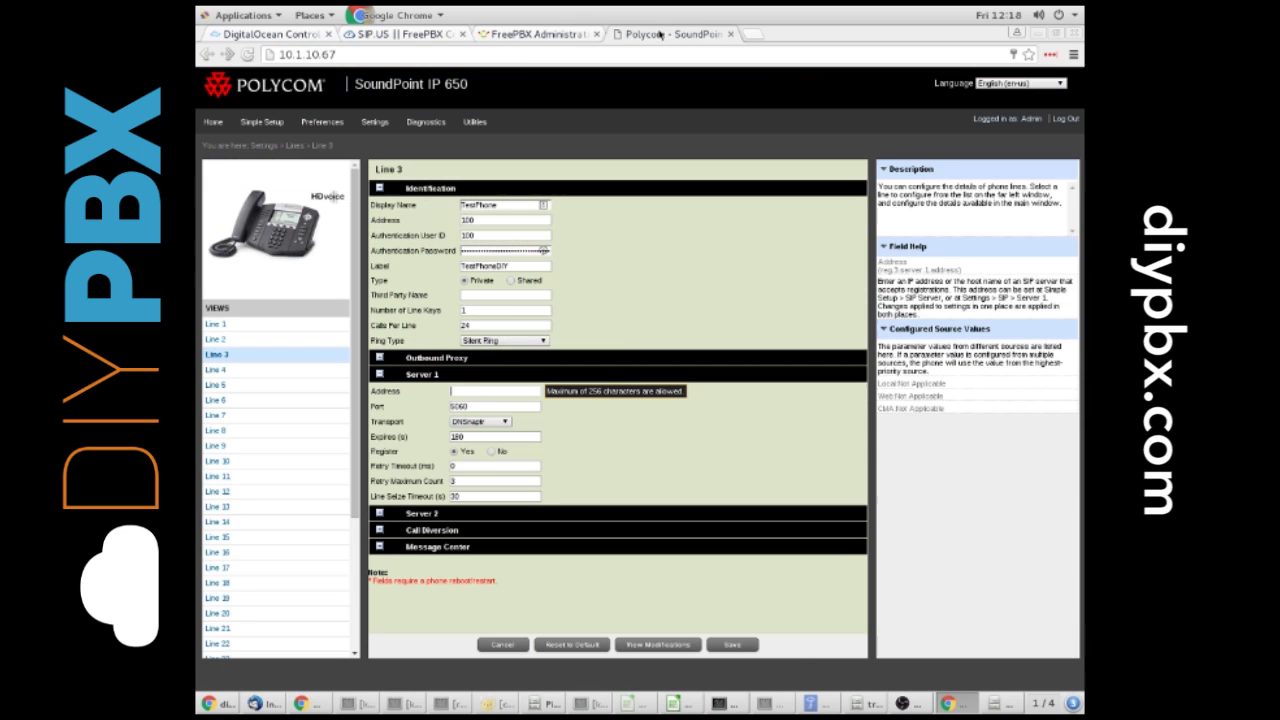
left_click(495, 391)
right_click(470, 397)
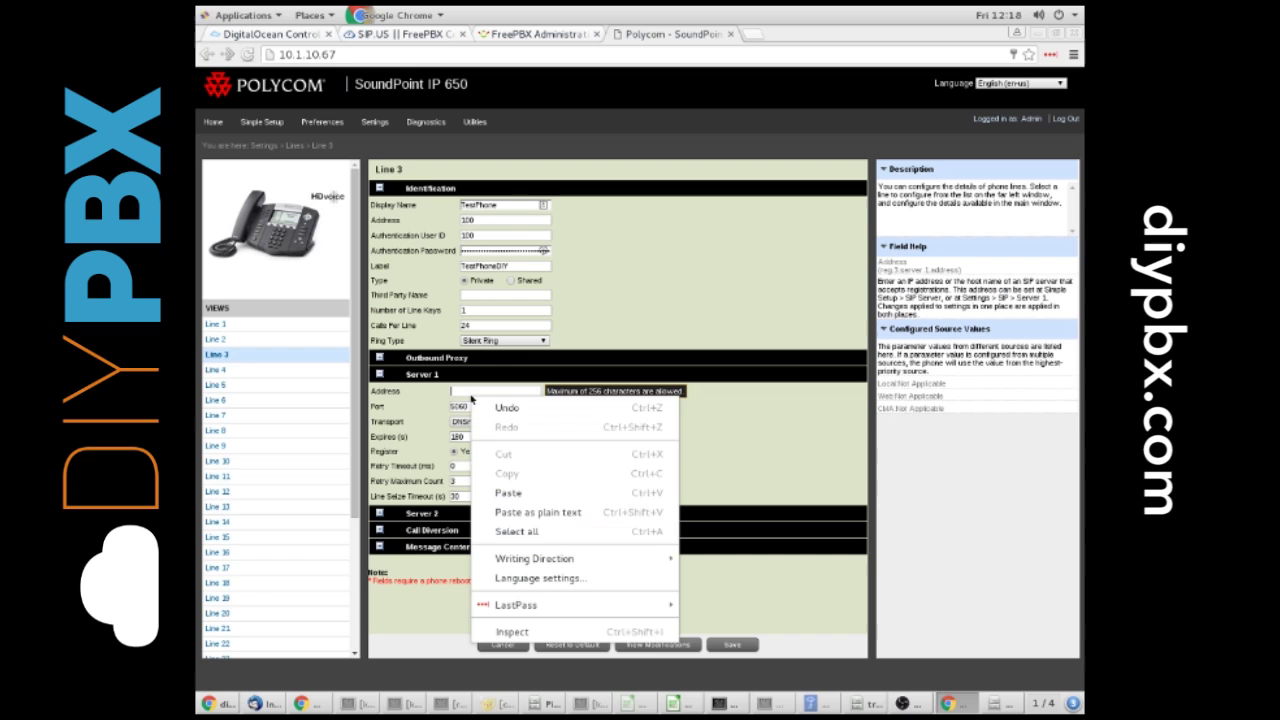
left_click(508, 492)
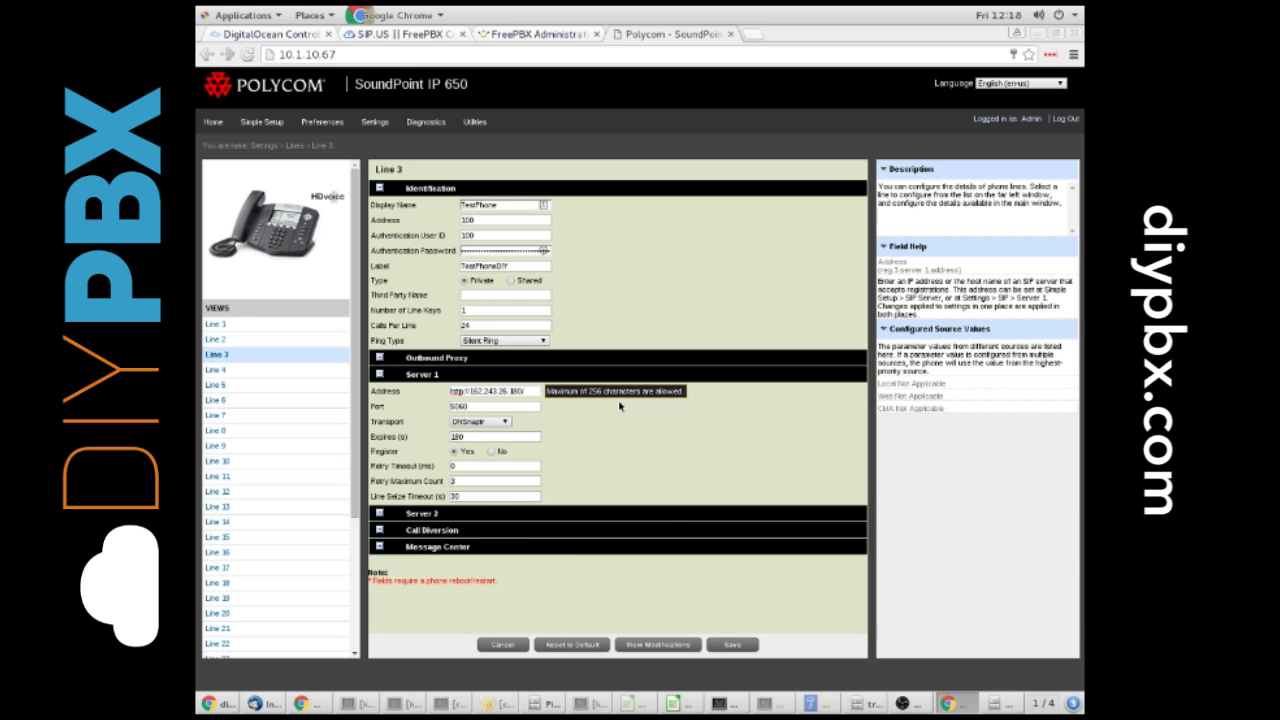
key("BackSpace")
key("BackSpace")
key("BackSpace")
key("BackSpace")
key("BackSpace")
key("BackSpace")
key("BackSpace")
left_click(500, 407)
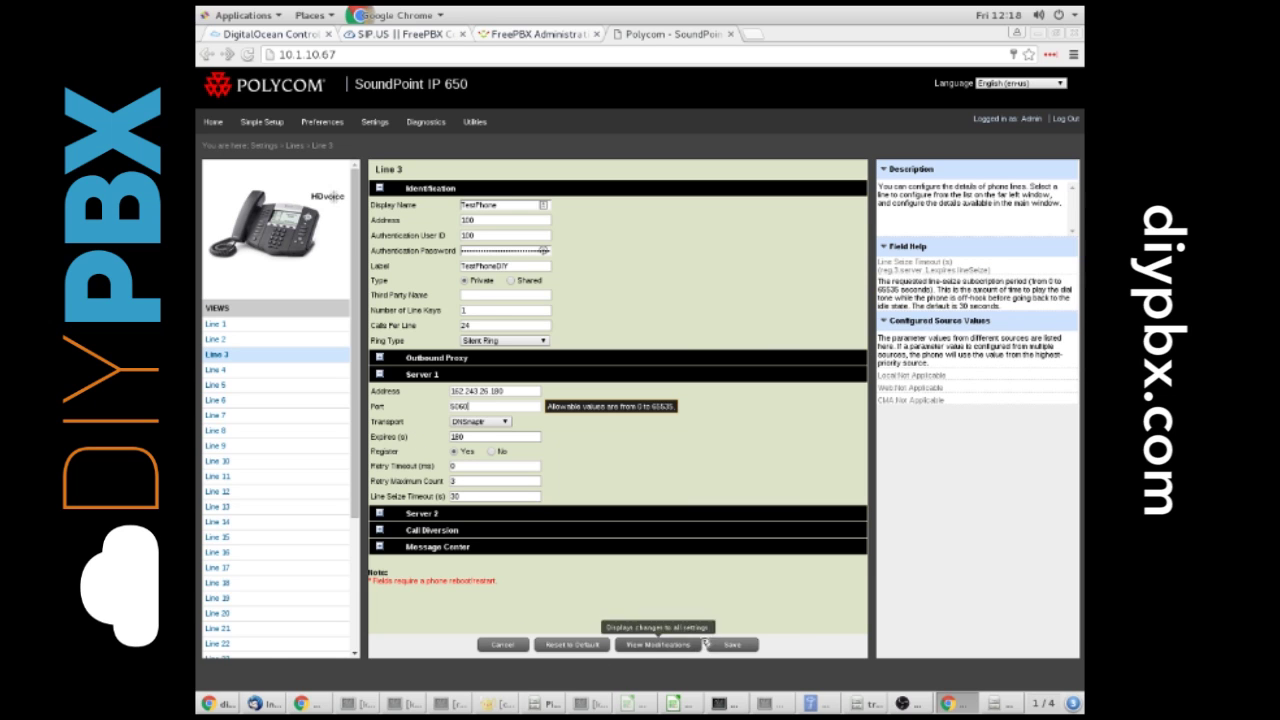
left_click(729, 645)
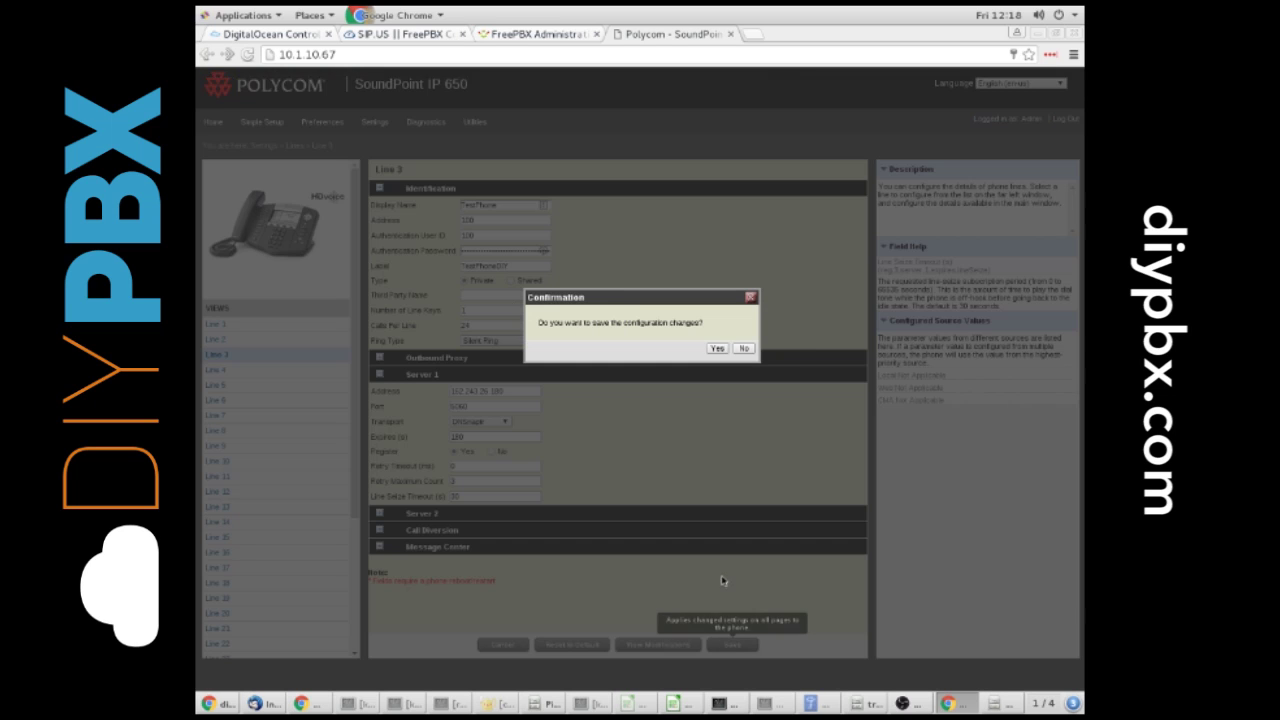
left_click(718, 349)
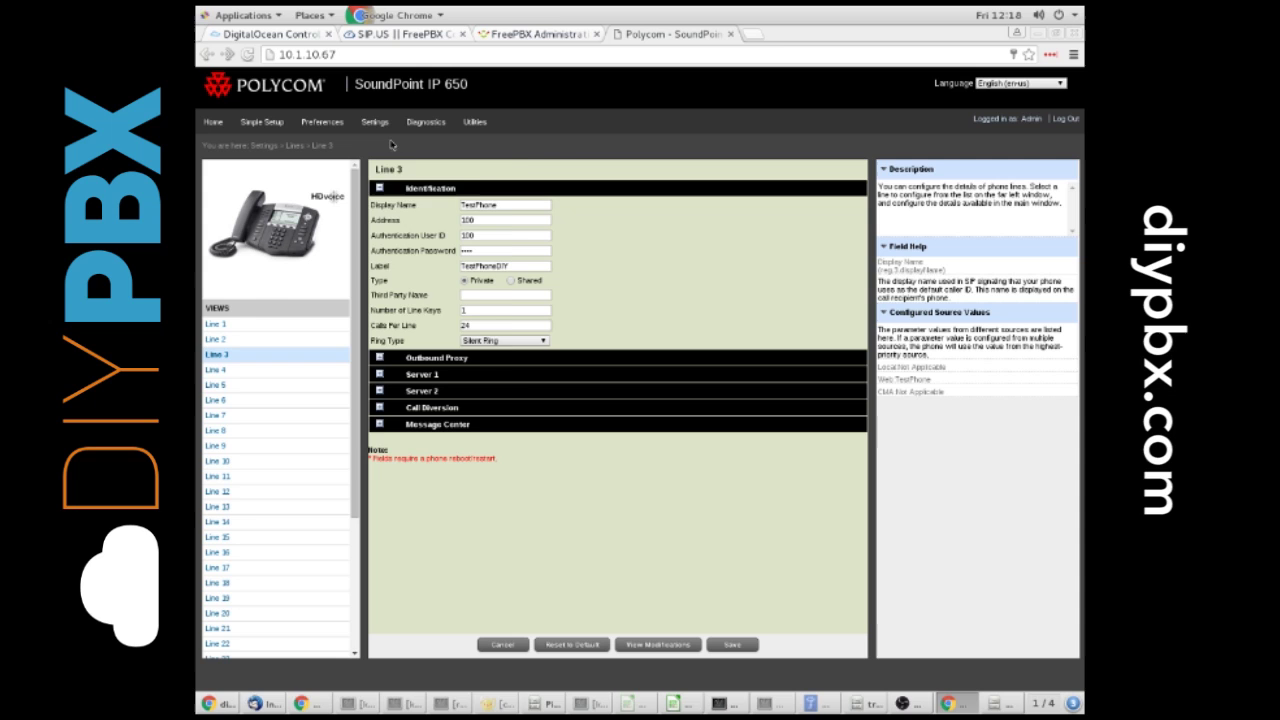
Step: Open the Polycom's SIP settings and check the local SIP port, 25205
mouse_move(381, 132)
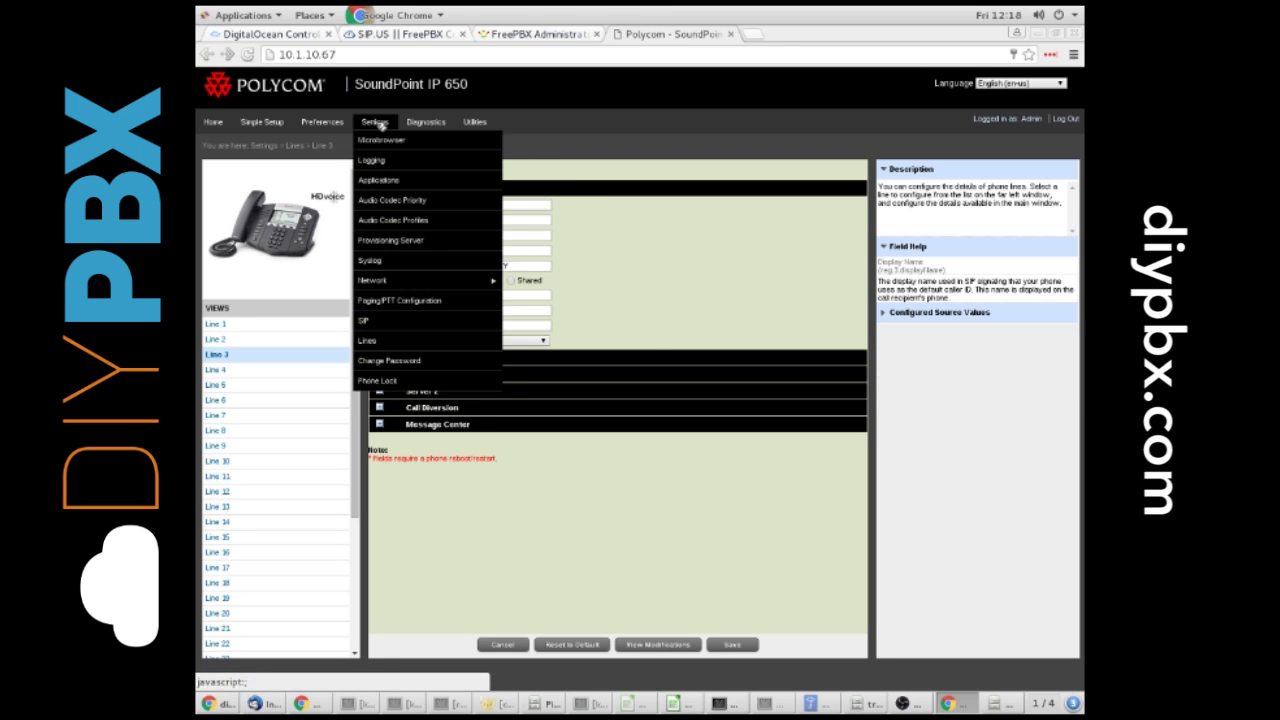
left_click(393, 319)
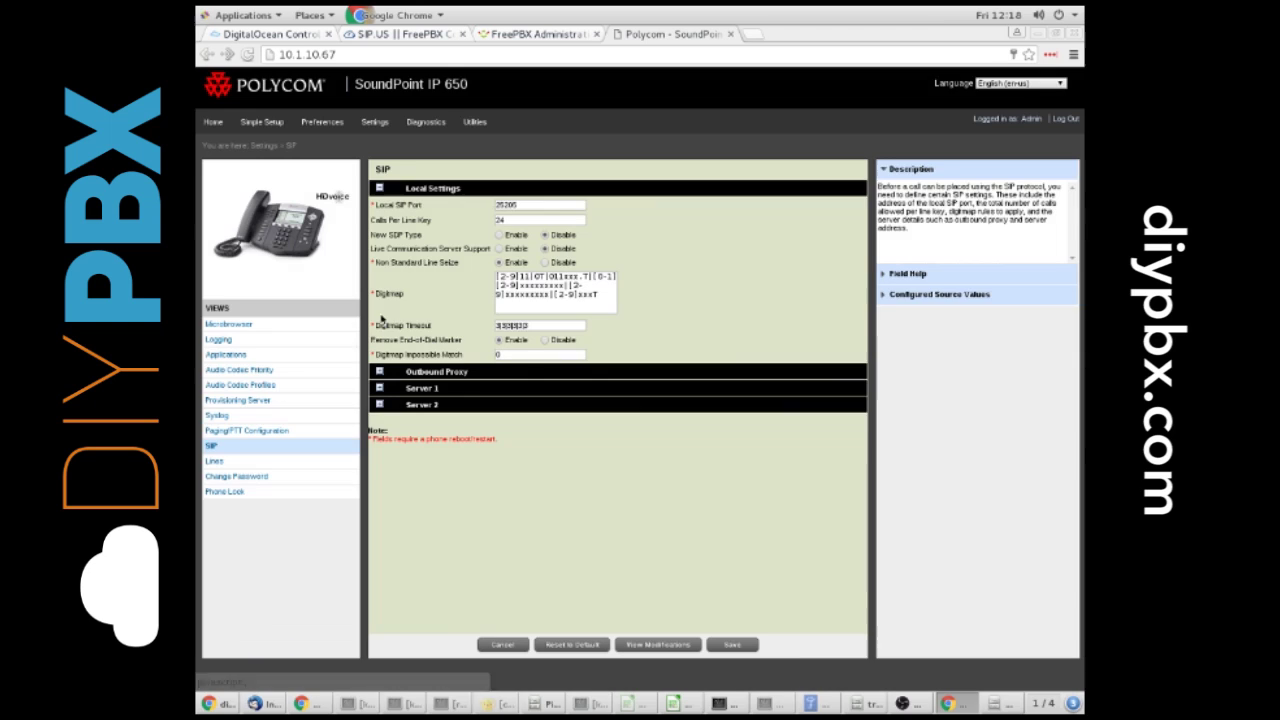
left_click_drag(530, 205, 476, 203)
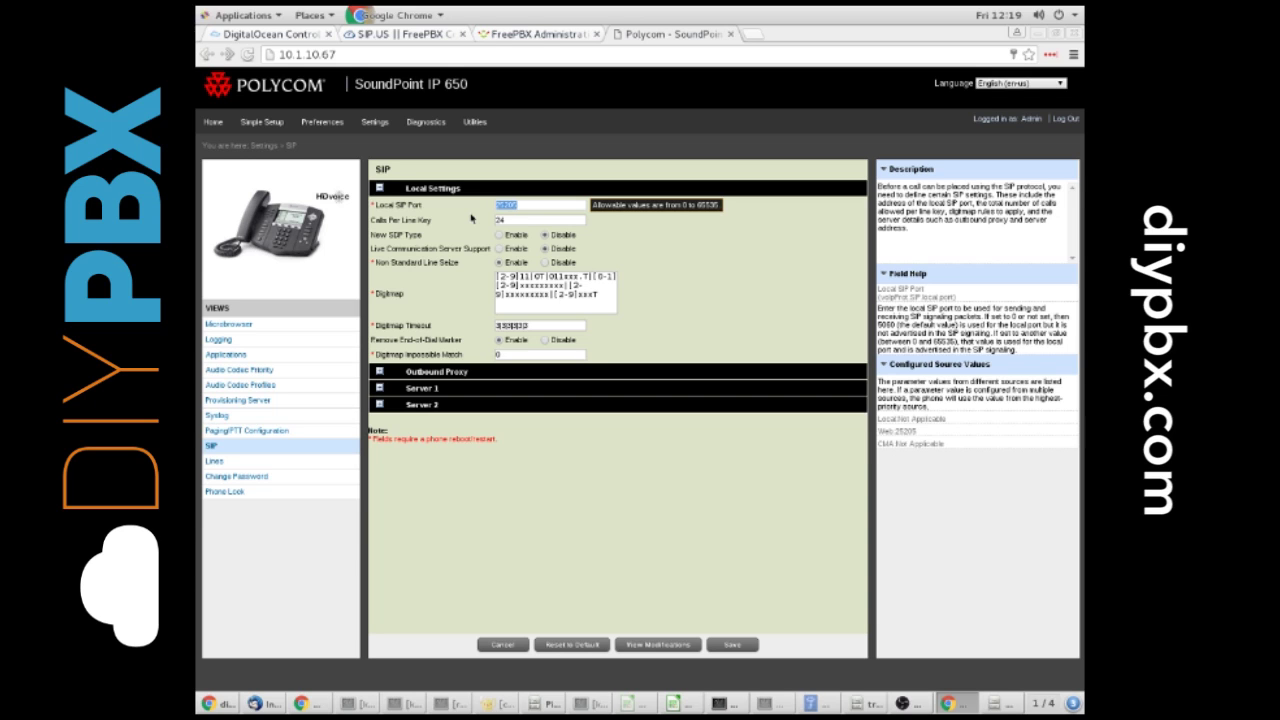
left_click(534, 205)
Step: Open FreePBX's Asterisk Info report and confirm 3 SIP peers are online
left_click(535, 33)
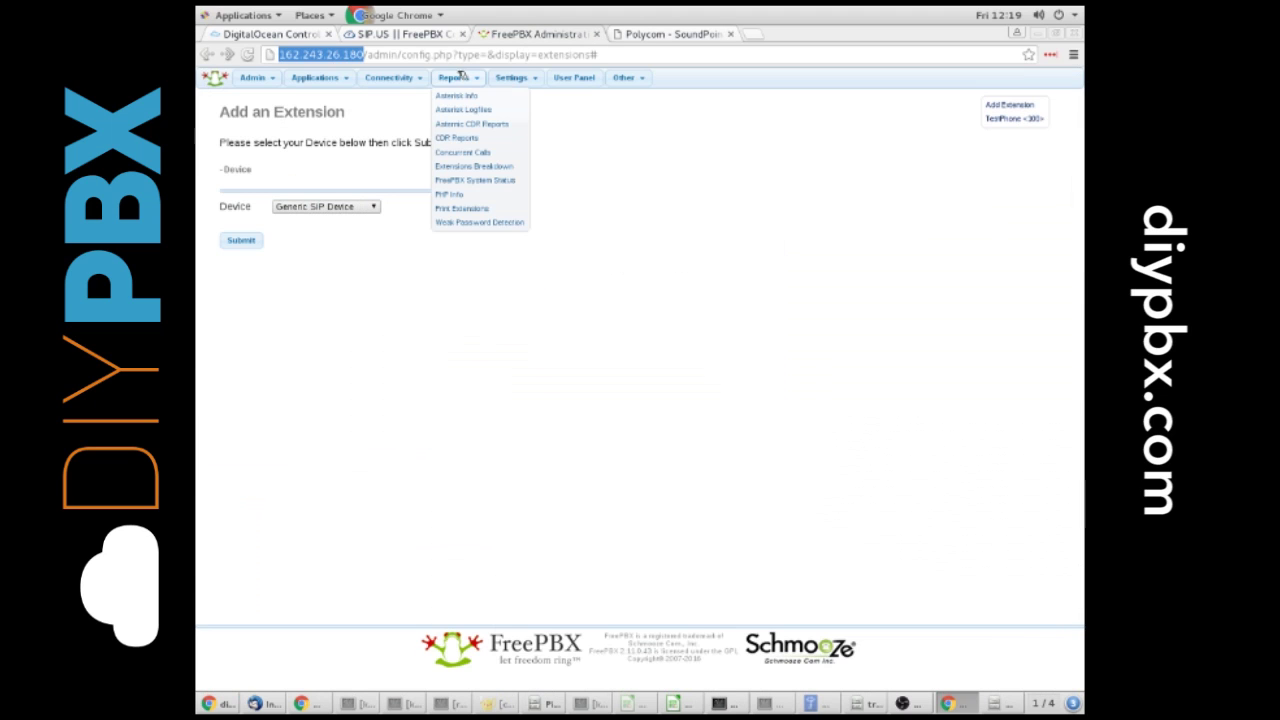
left_click(460, 95)
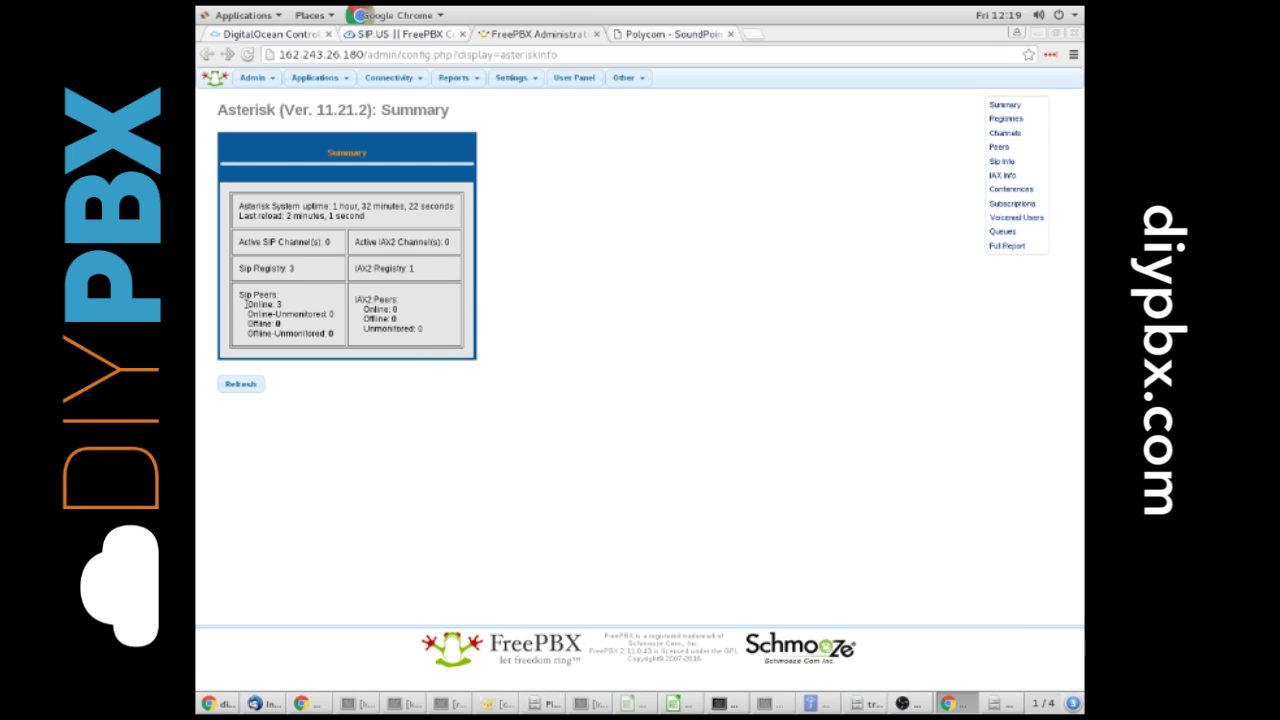
left_click_drag(245, 304, 293, 303)
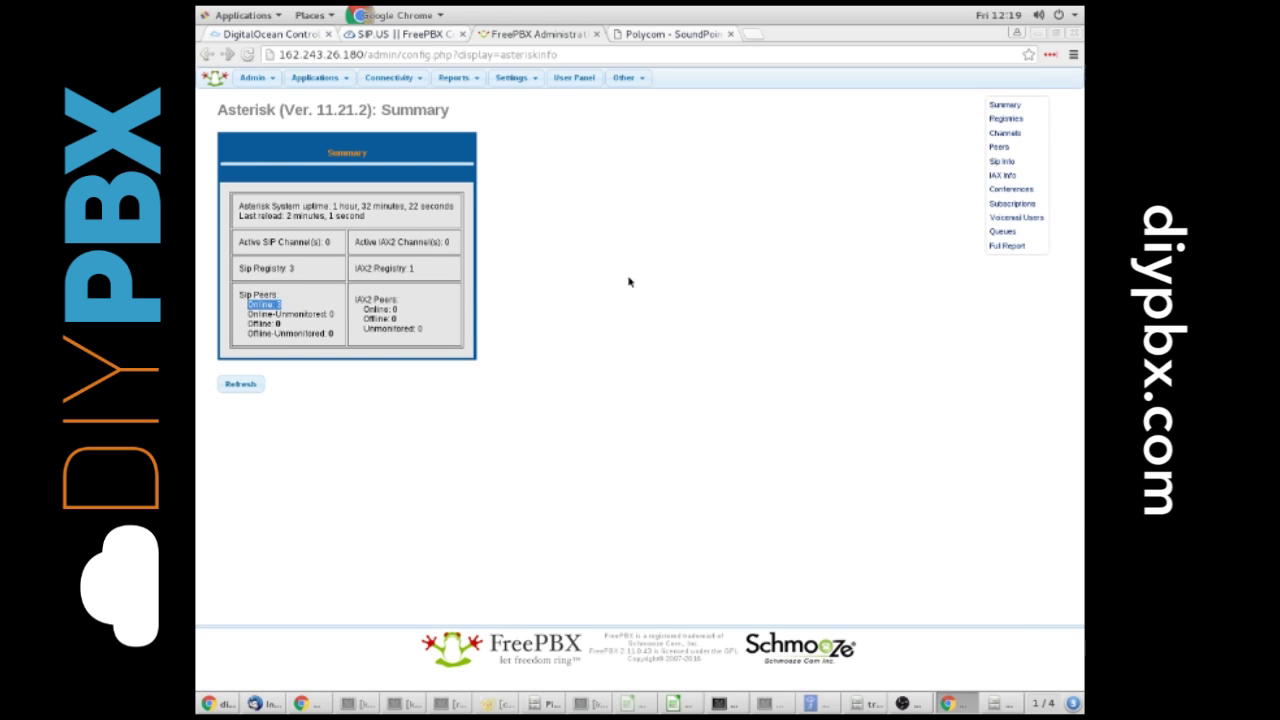